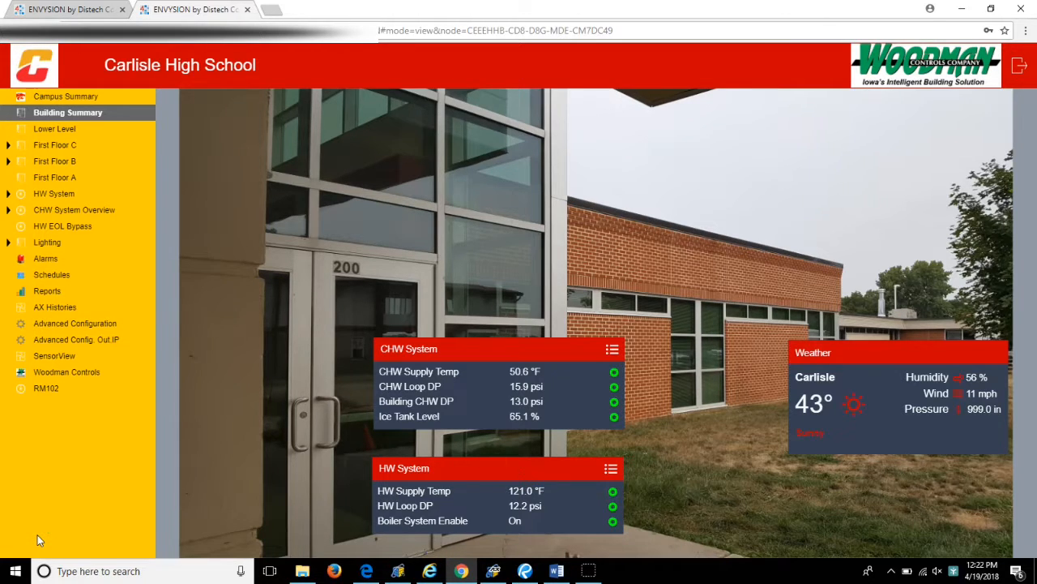
- Open the weekly view of the schedule named Schedule and inspect its Monday and Sunday blocks
left_click(57, 279)
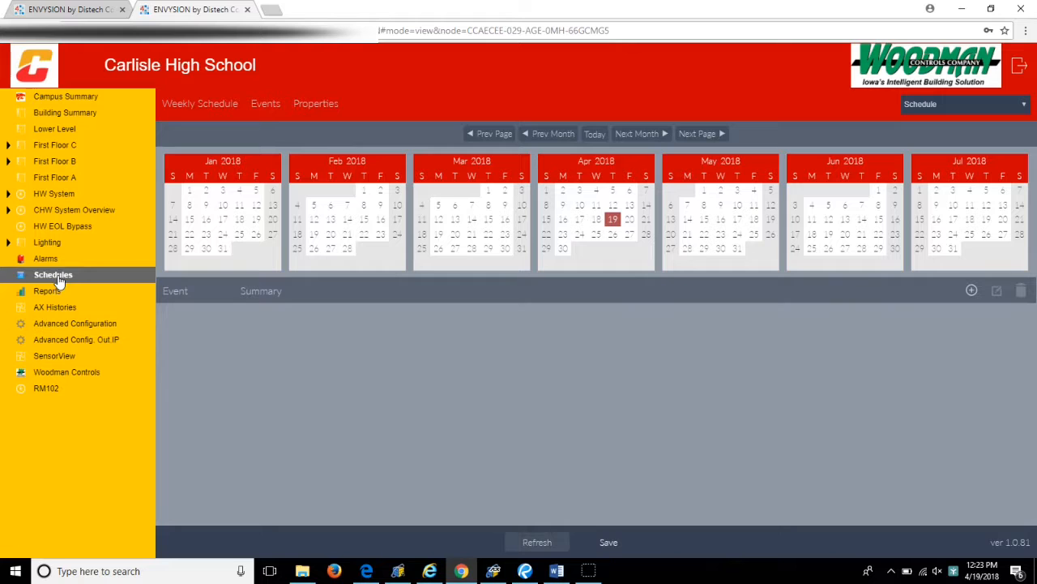
left_click(1013, 110)
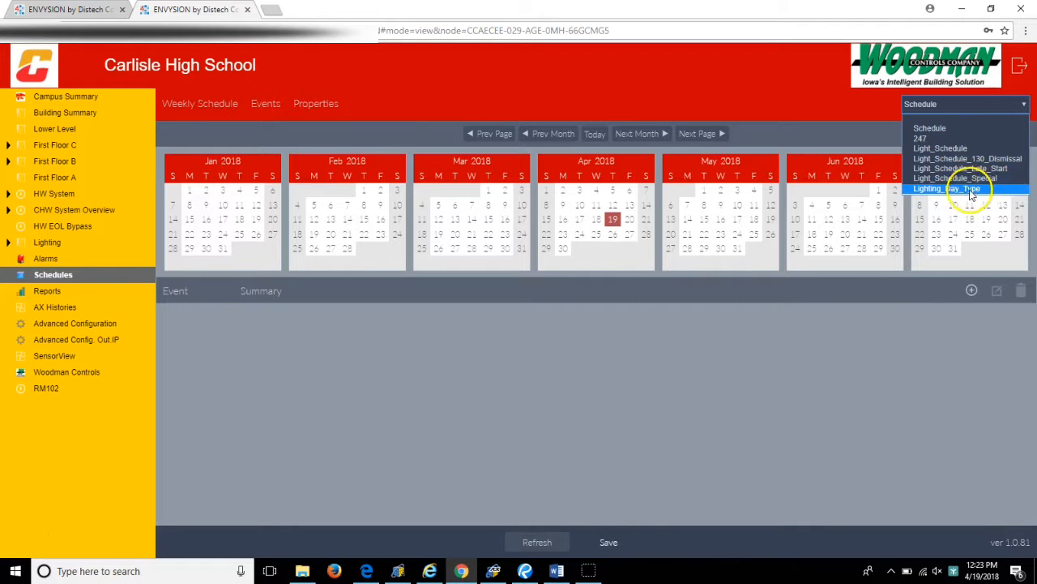
left_click(930, 128)
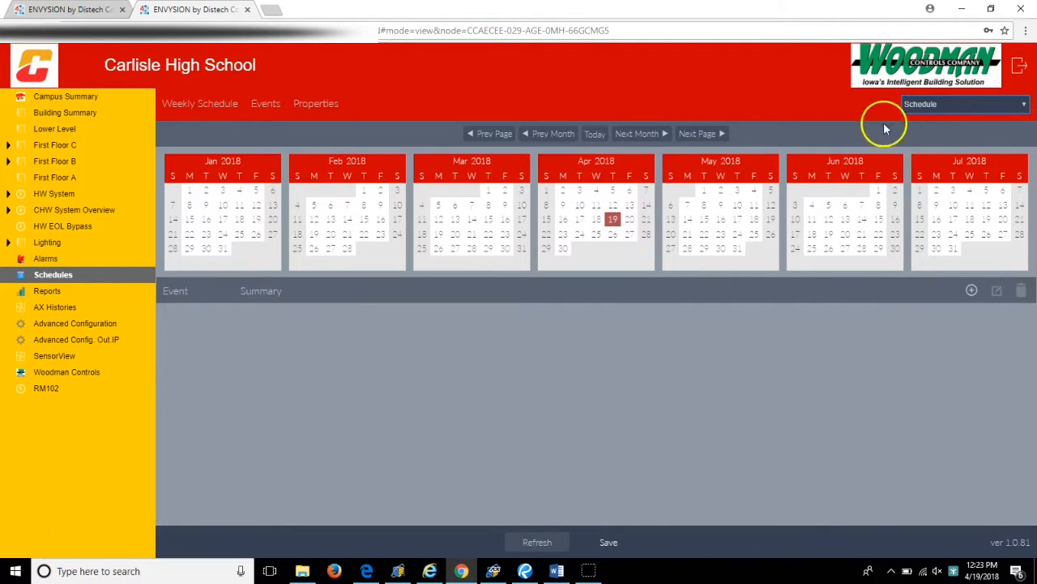
left_click(209, 111)
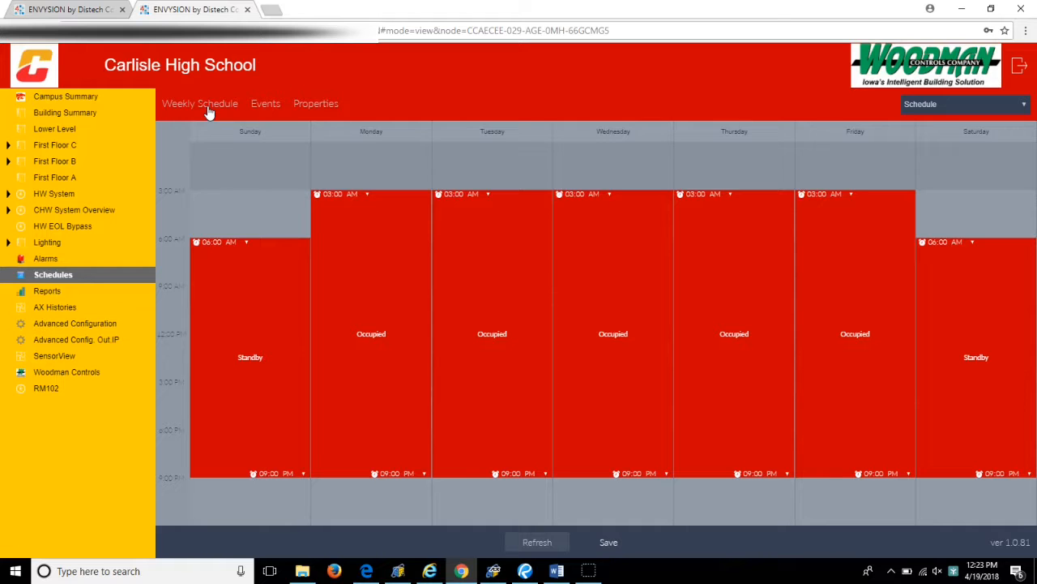
left_click(395, 212)
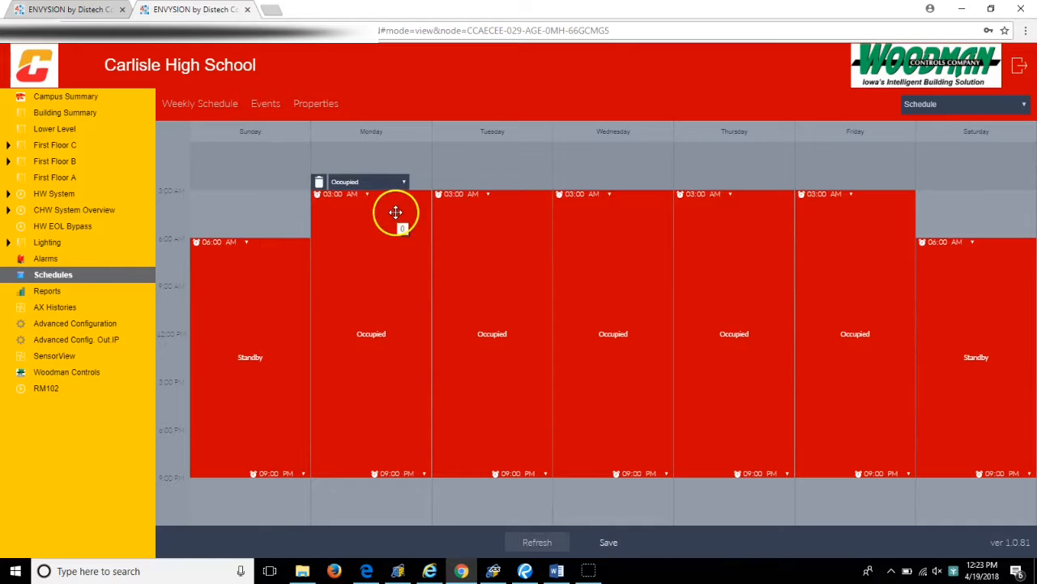
left_click(278, 270)
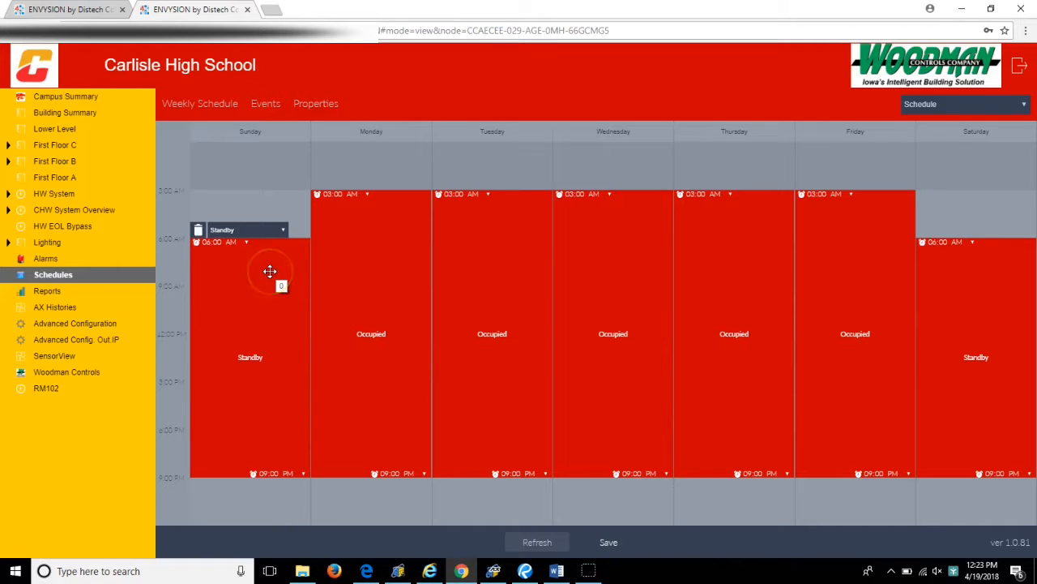
left_click(297, 169)
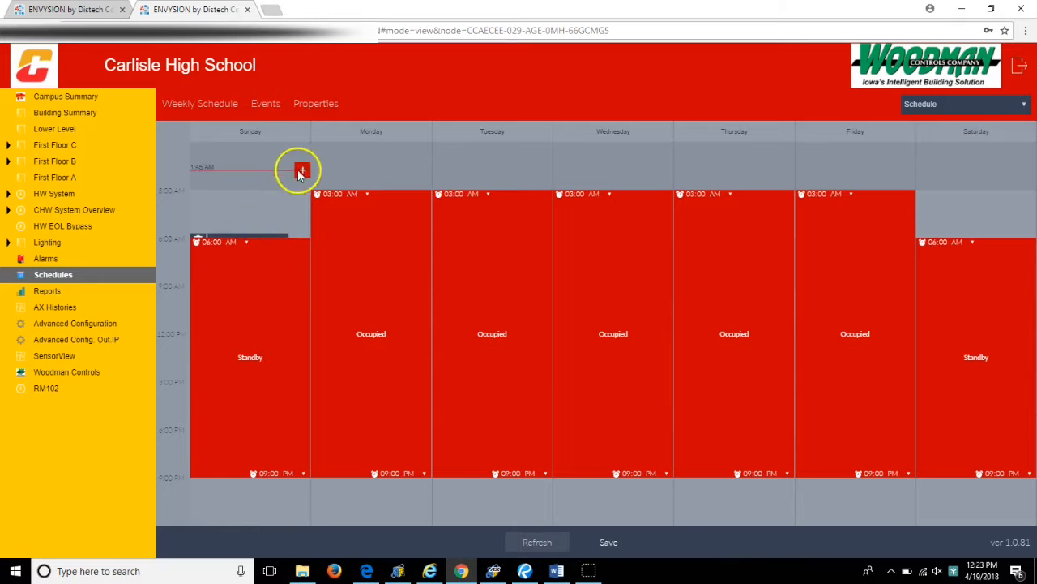
- Display the events calendar, switch to the 247 schedule, and view its weekly hours
left_click(266, 108)
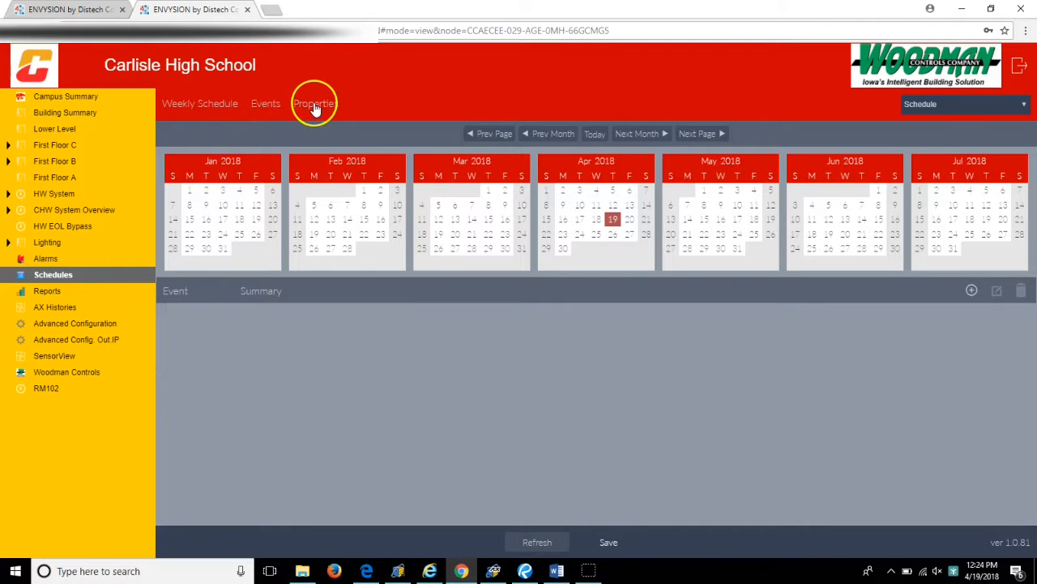
left_click(998, 105)
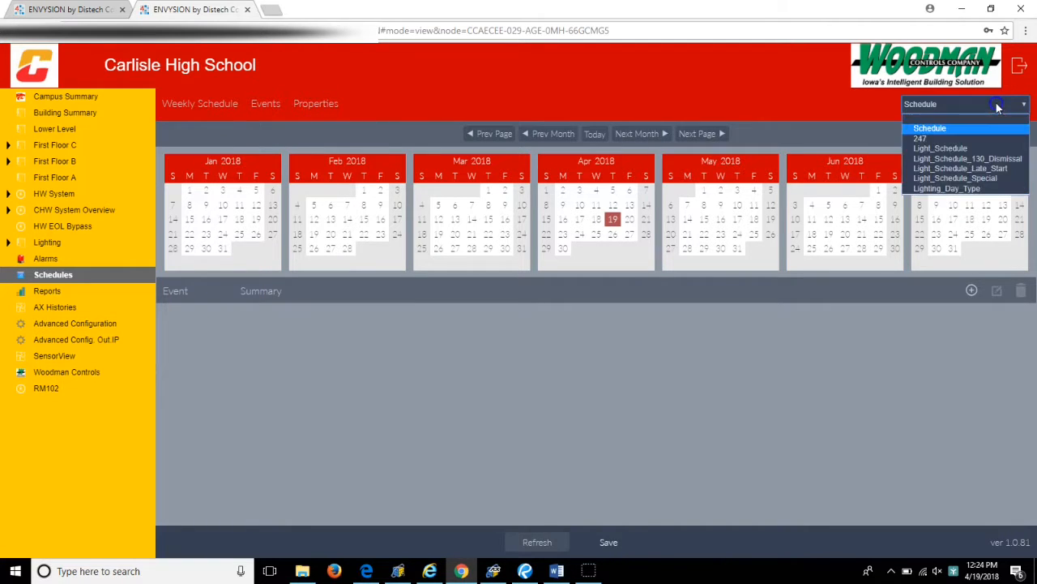
left_click(959, 139)
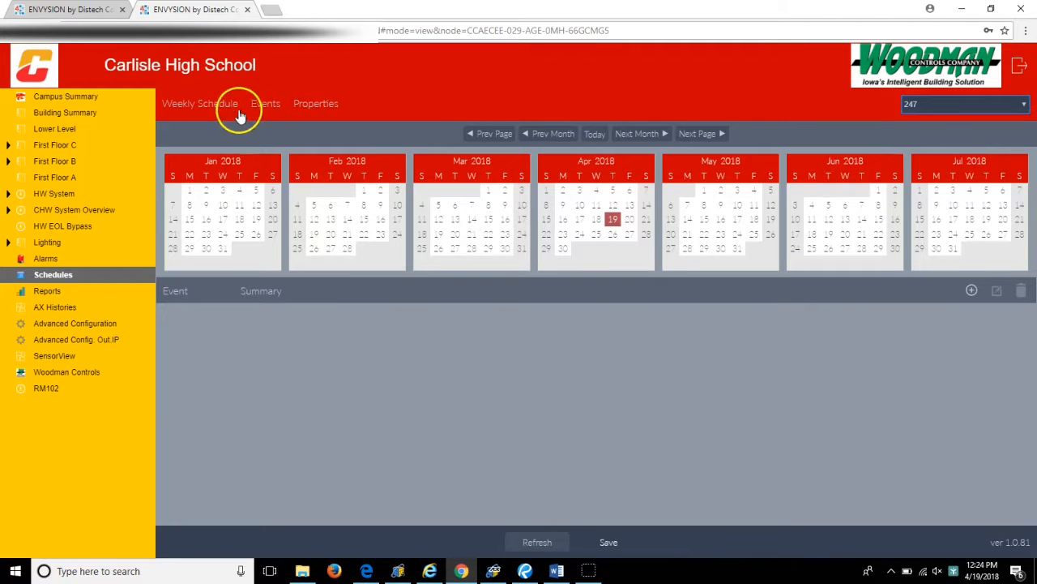
left_click(213, 107)
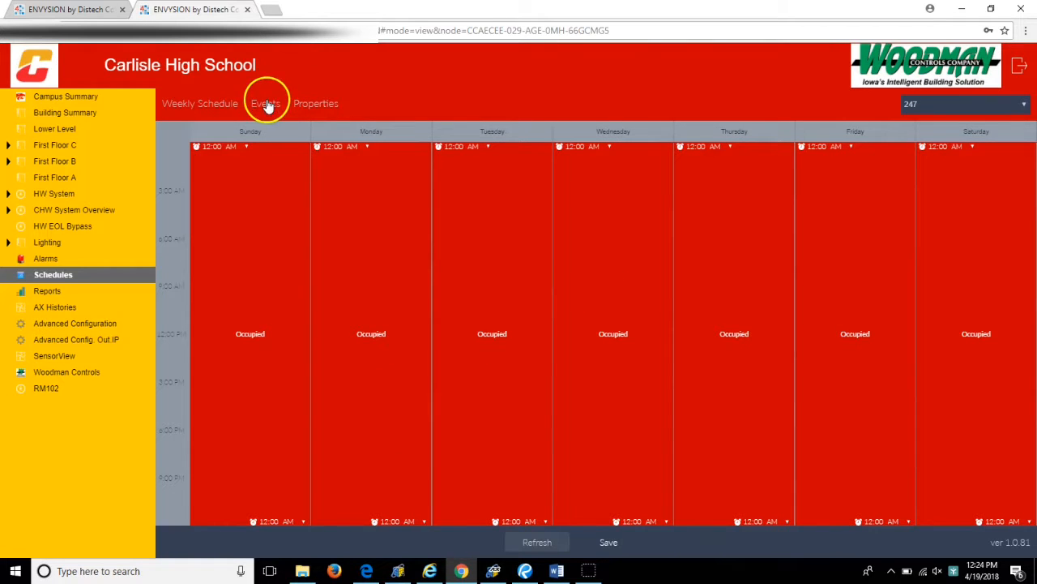
- Open unit DT_BS_13 on First Floor C and examine its schedule selector options and active occupancy
left_click(8, 145)
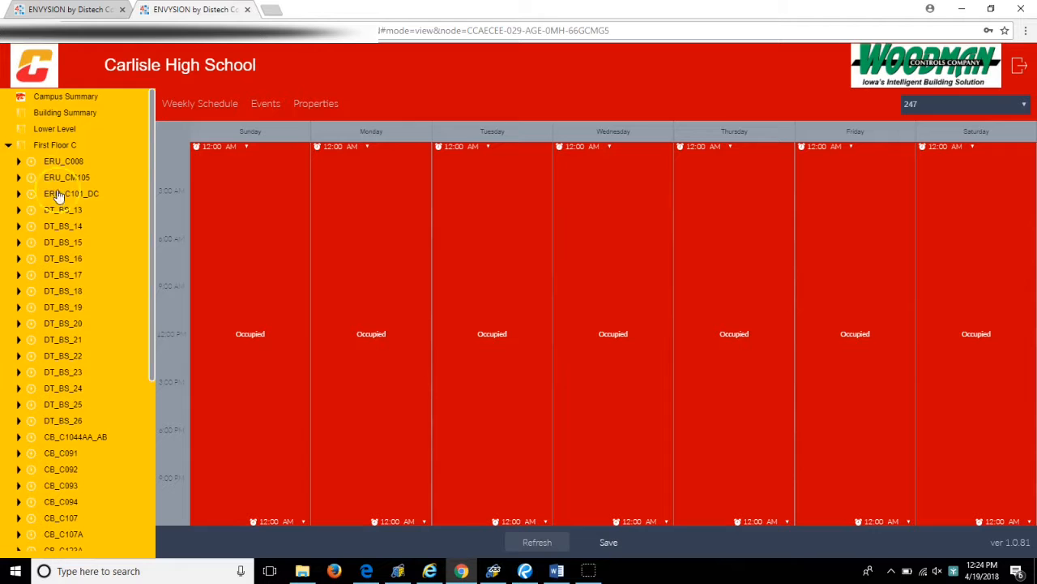
left_click(70, 212)
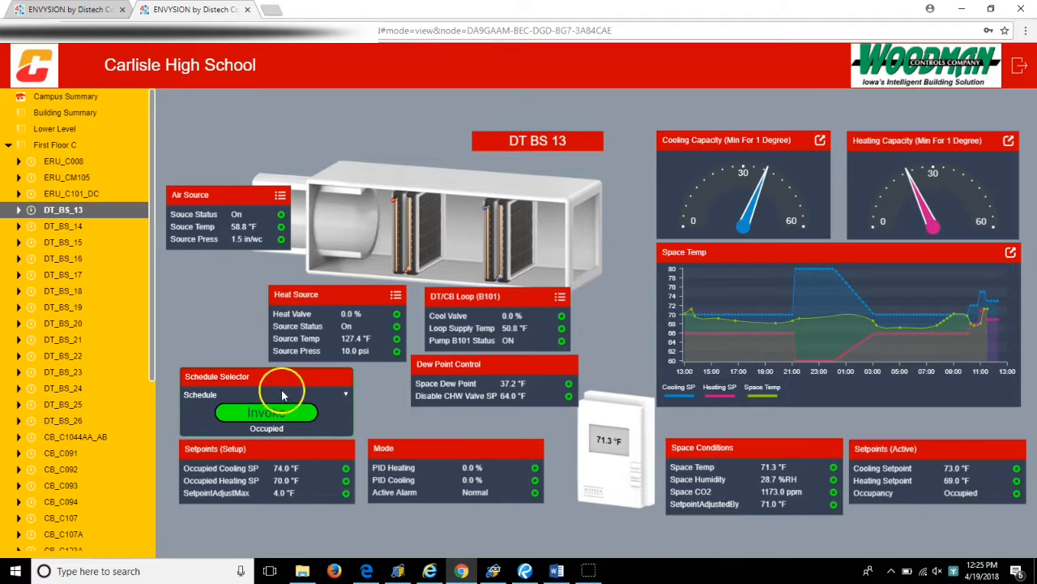
left_click(344, 395)
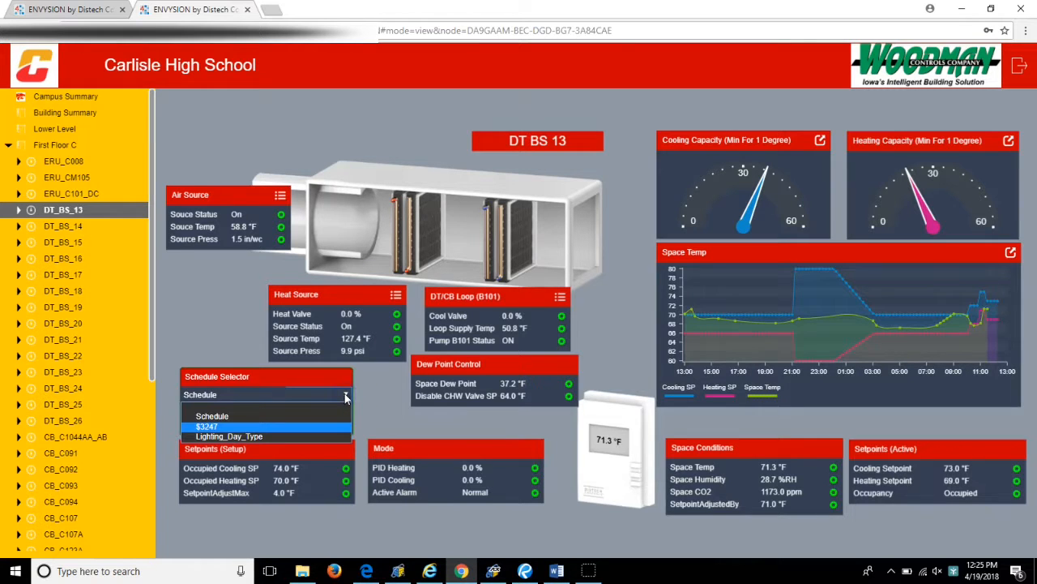
left_click(345, 394)
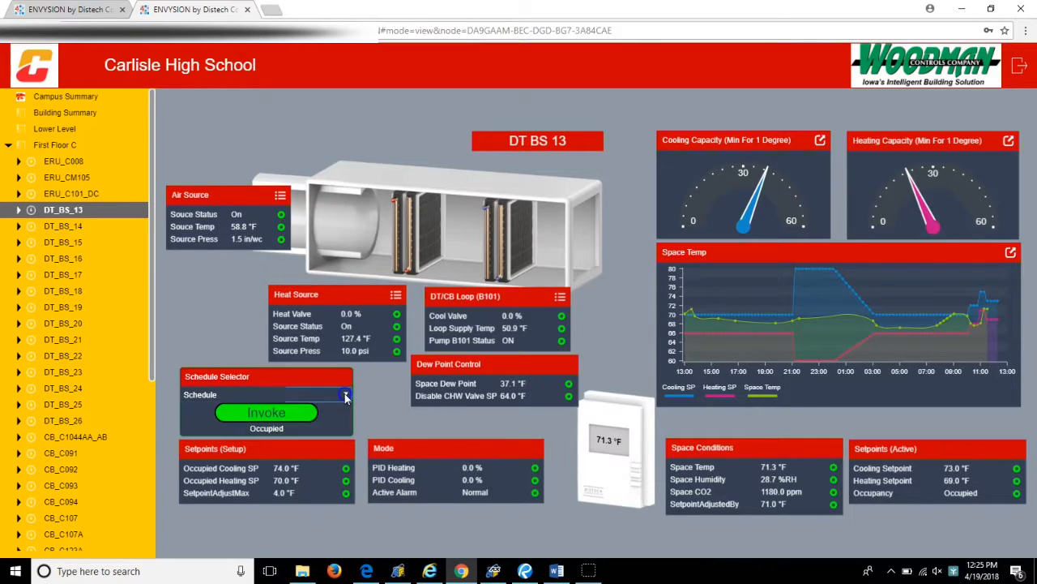
left_click(296, 417)
left_click(7, 151)
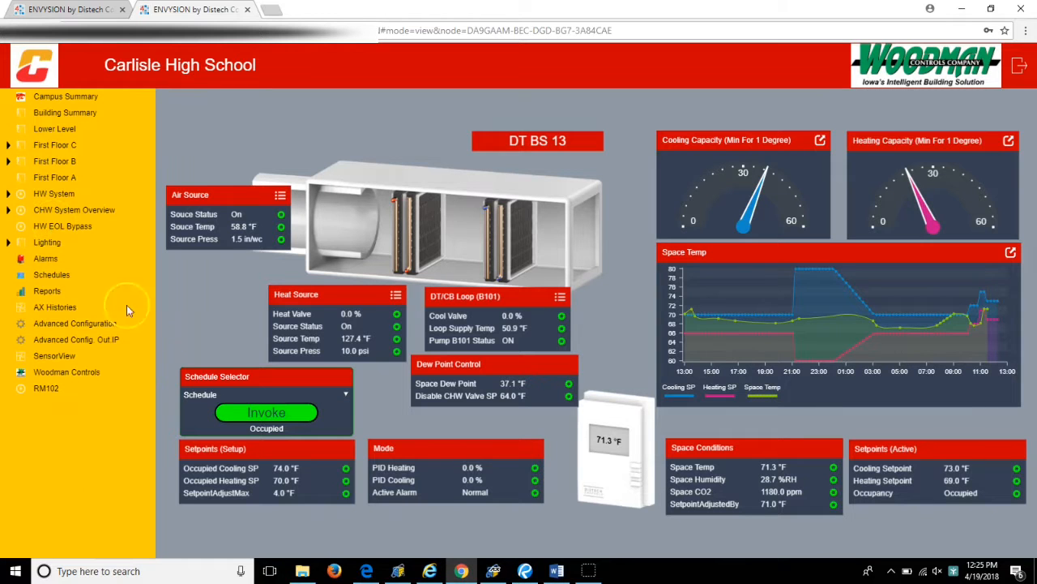
left_click(206, 395)
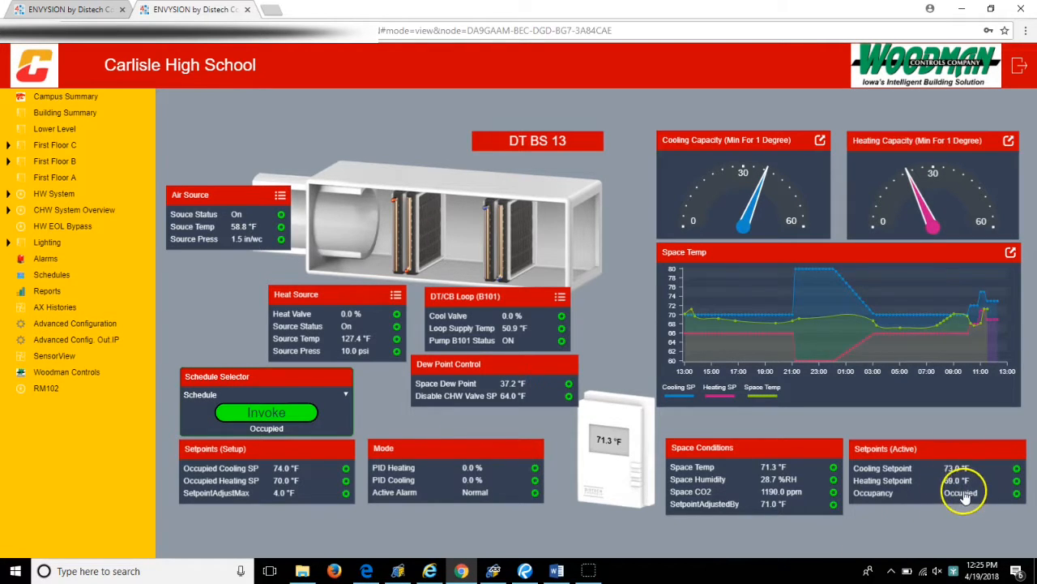
mouse_move(964, 499)
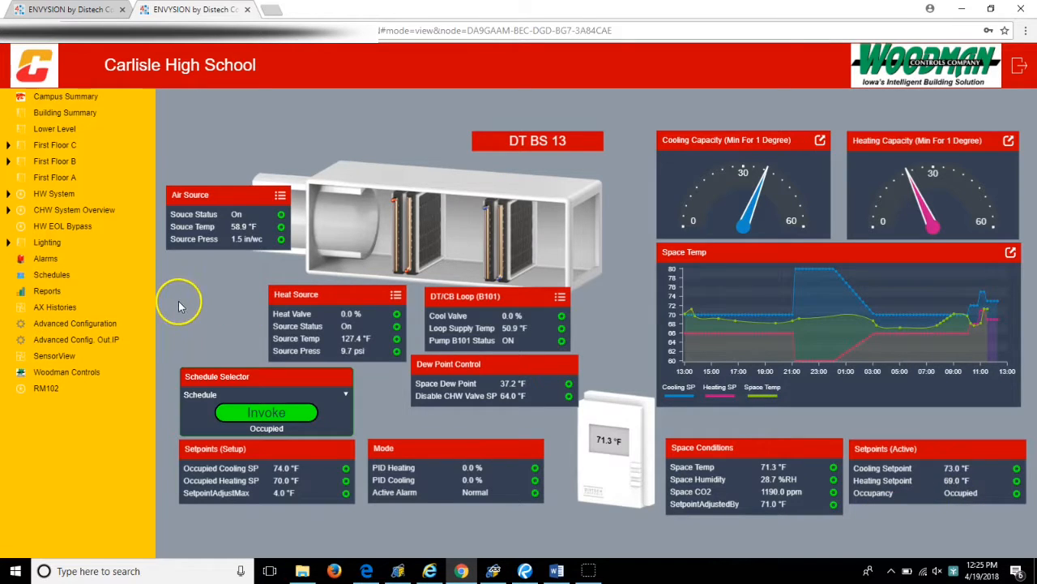
- In the weekly view of the schedule named Schedule, extend Wednesday's Occupied period to 10:00 PM
left_click(68, 276)
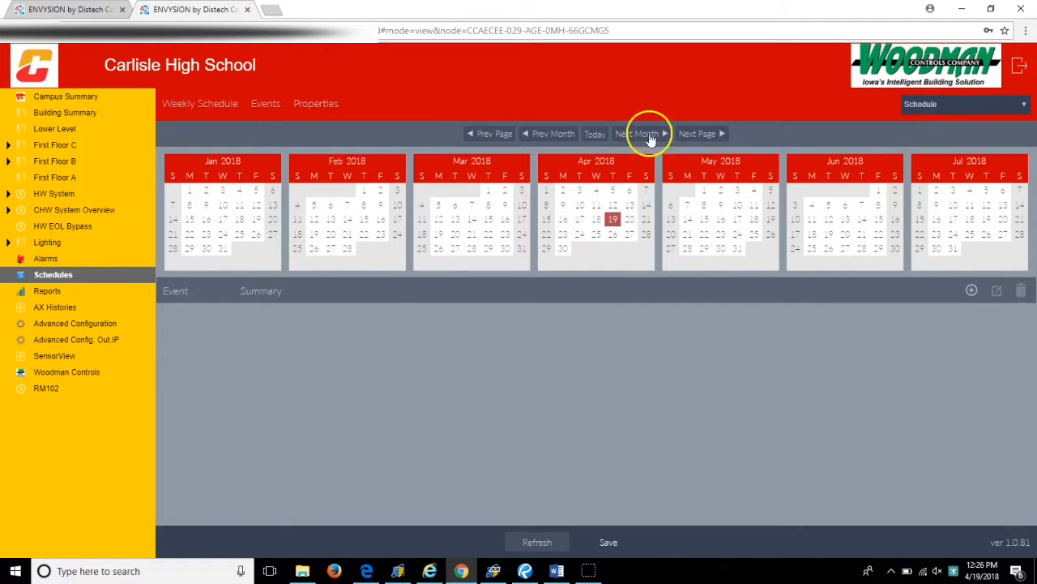
left_click(197, 105)
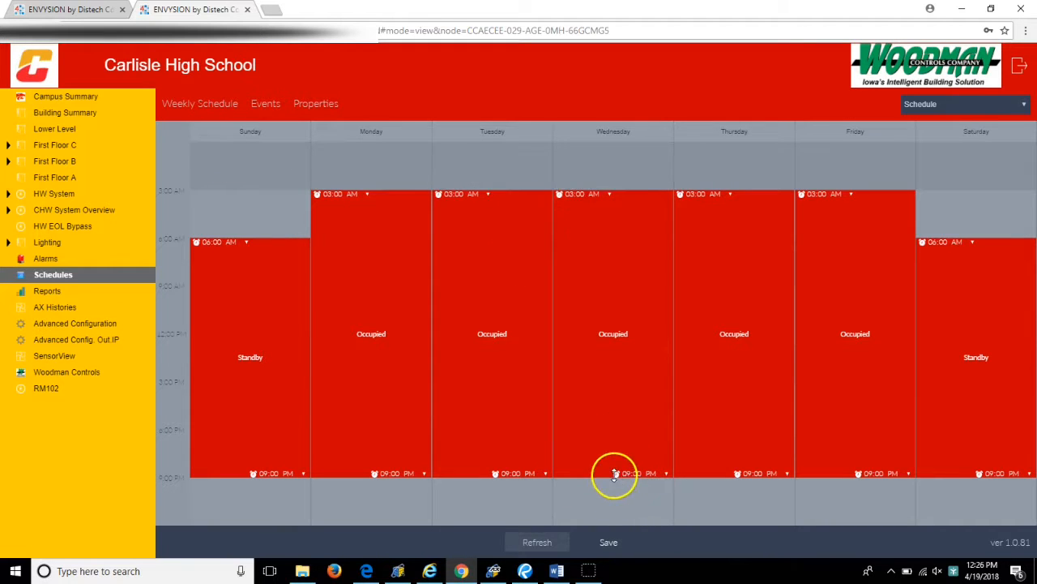
left_click_drag(609, 475, 607, 494)
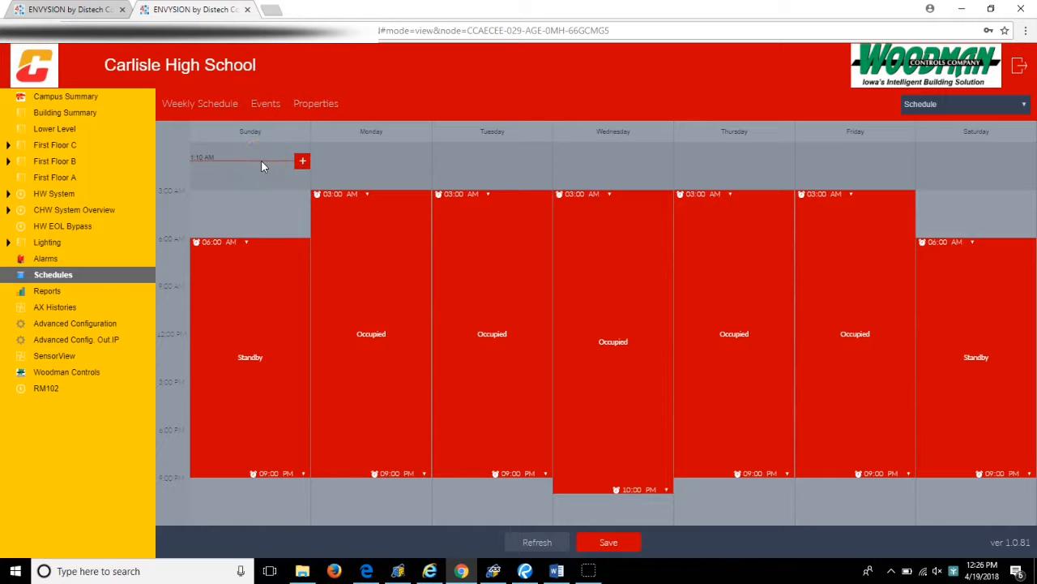
- Add an early Sunday block from 1:25 AM to 4:11 AM and set it to Occupied
left_click_drag(261, 162, 261, 172)
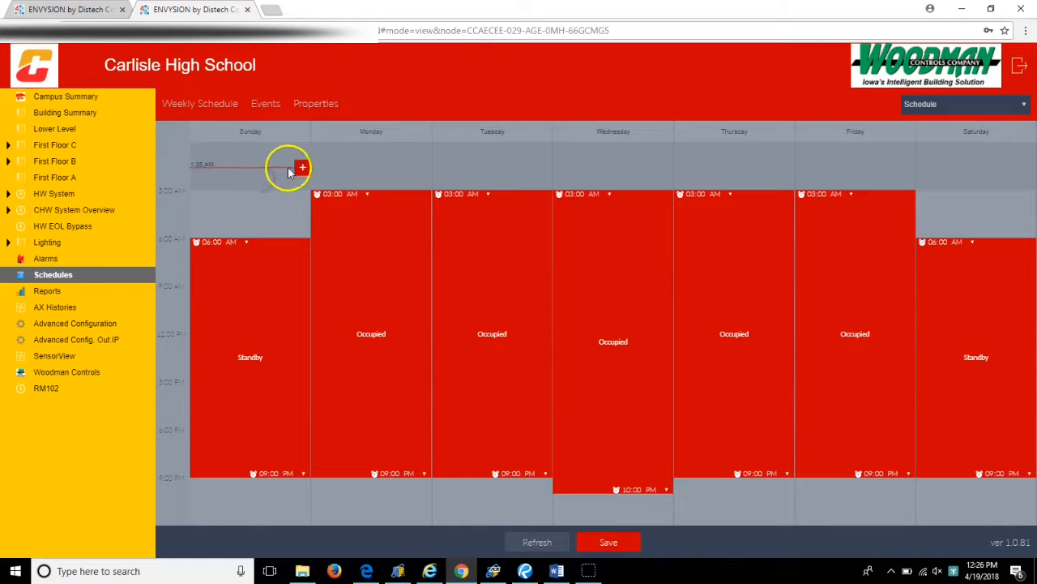
left_click(302, 168)
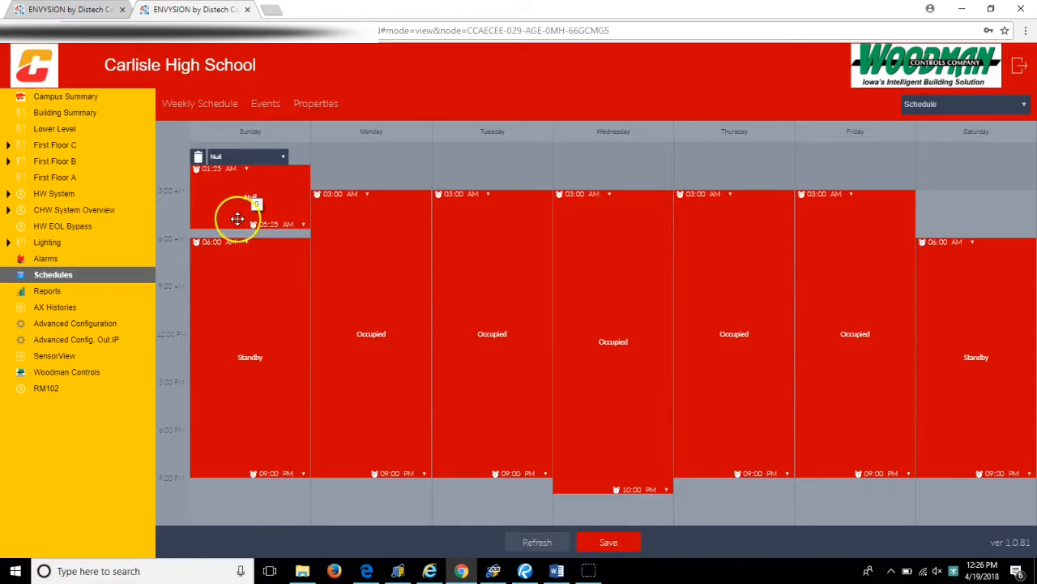
left_click_drag(237, 228, 261, 206)
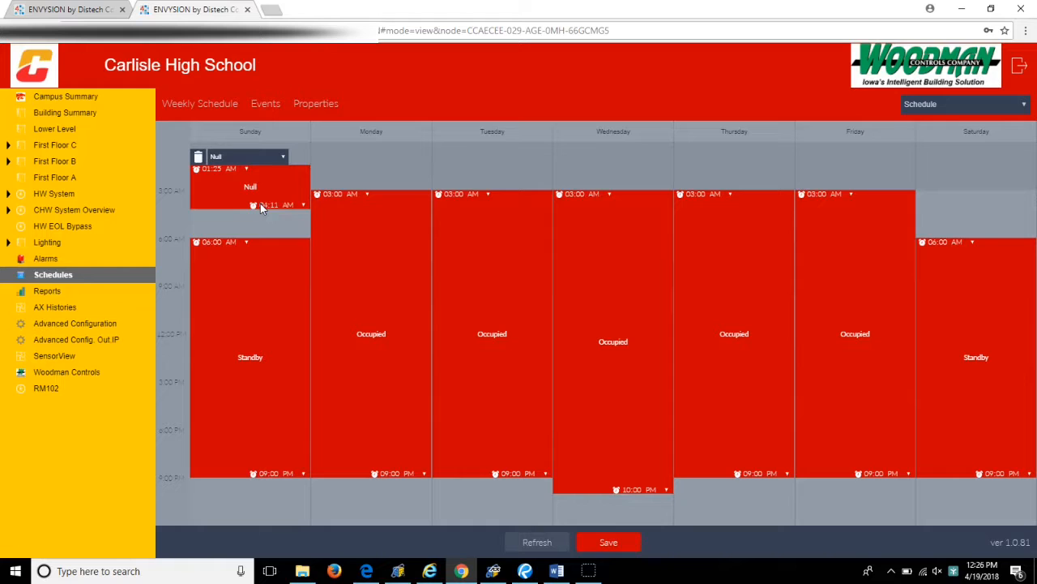
left_click(283, 157)
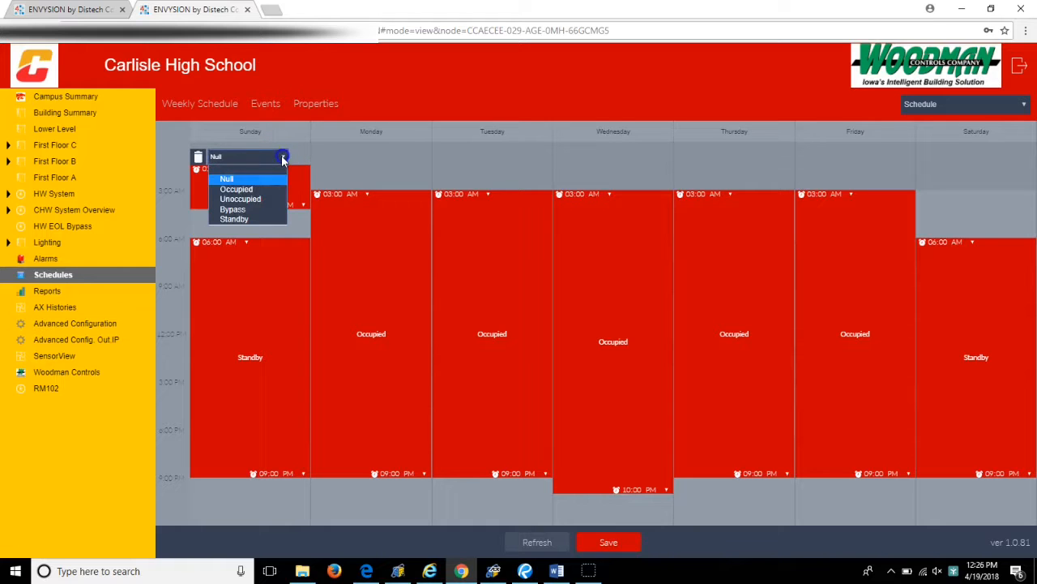
left_click(255, 189)
left_click(240, 186)
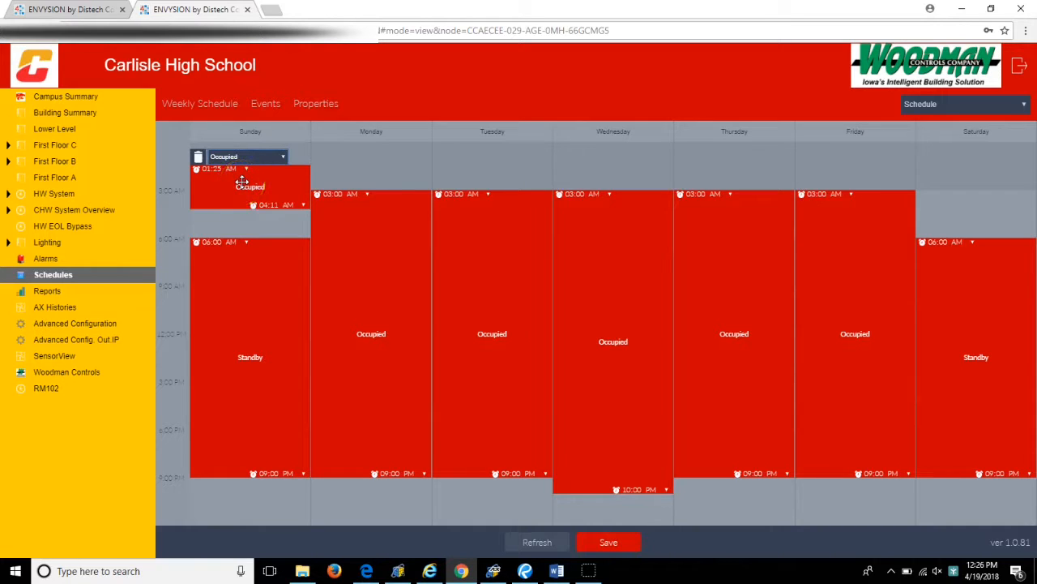
- Shorten the early Sunday block and shift it to 12:55–3:11 AM, and delete it
left_click_drag(231, 207, 229, 198)
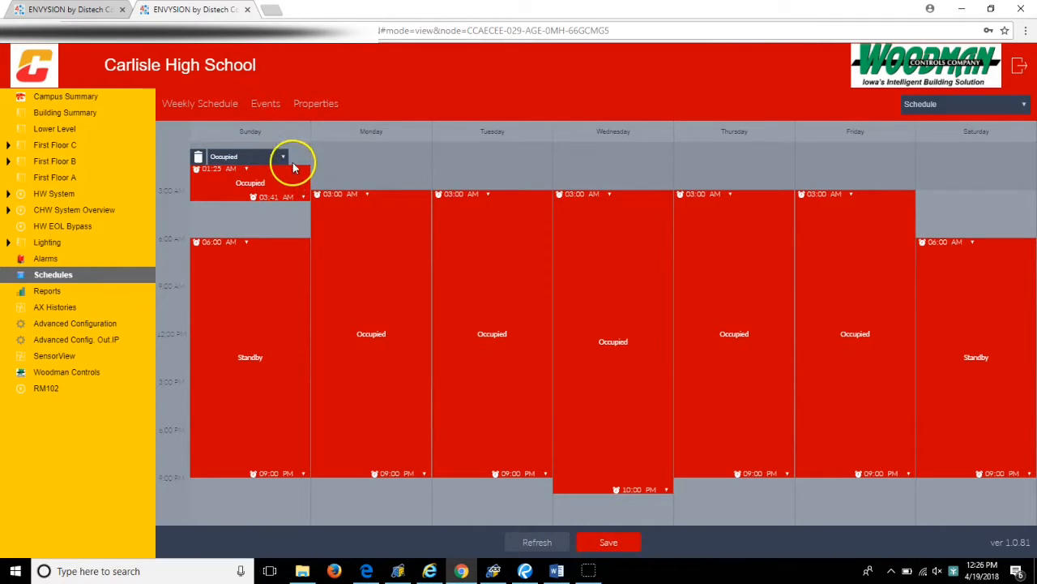
mouse_move(292, 172)
left_mouse_down()
mouse_move(266, 210)
mouse_move(278, 183)
mouse_move(306, 167)
mouse_move(287, 175)
left_mouse_up()
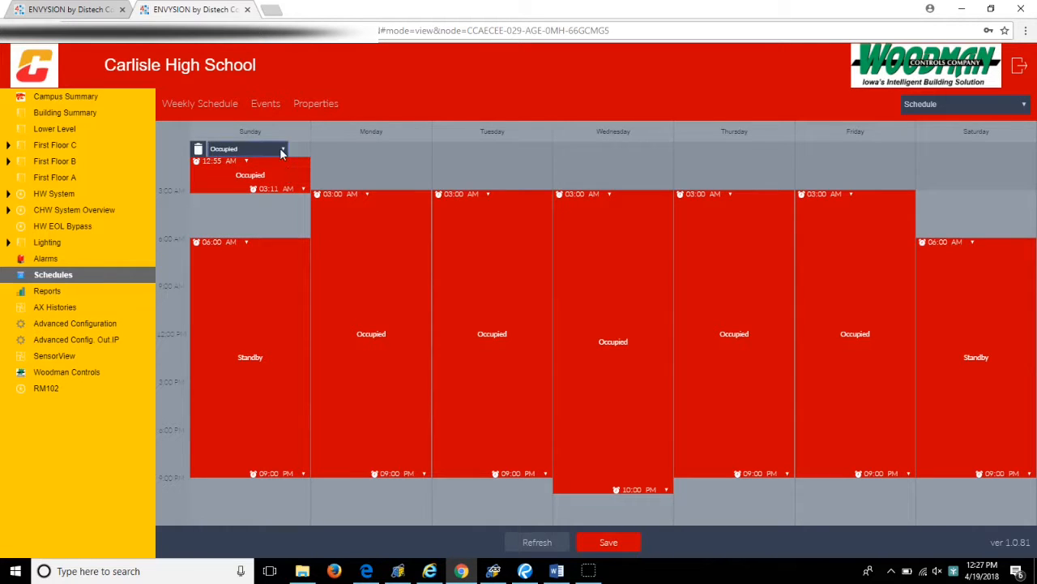
left_click(197, 149)
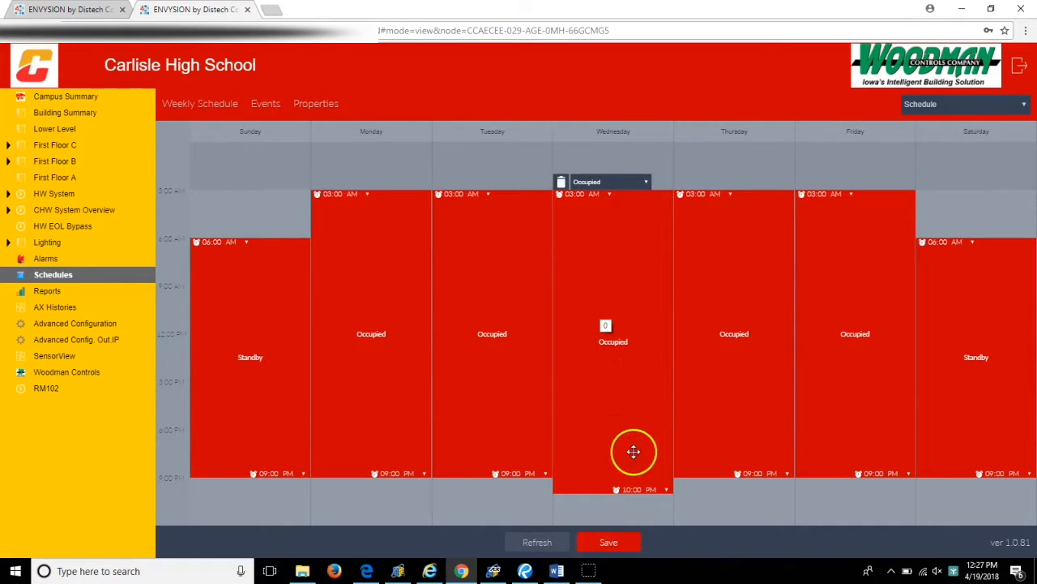
- Save the weekly schedule changes and display the schedule's events calendar
left_click(612, 546)
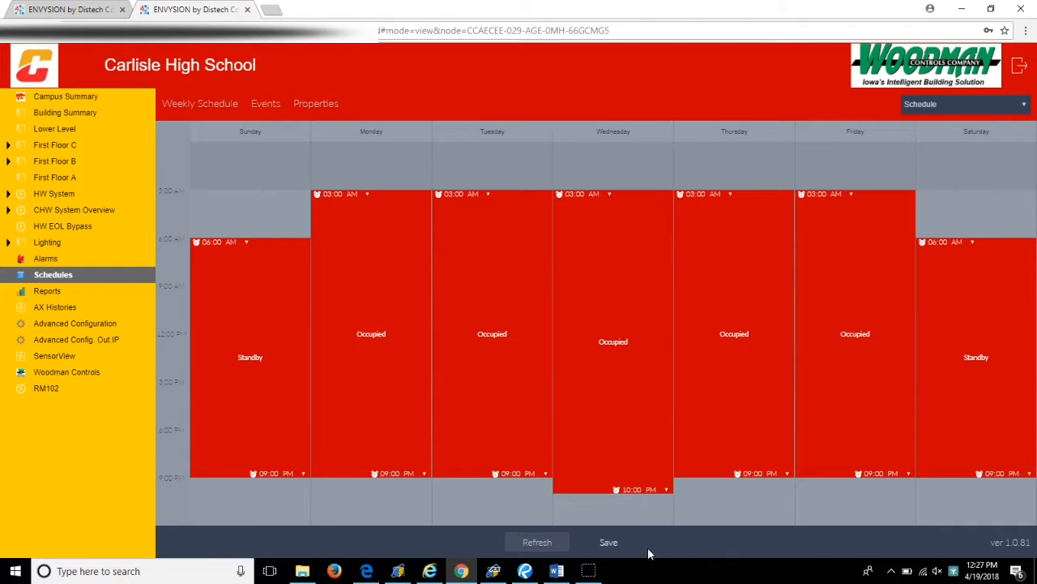
left_click(267, 105)
left_click(258, 104)
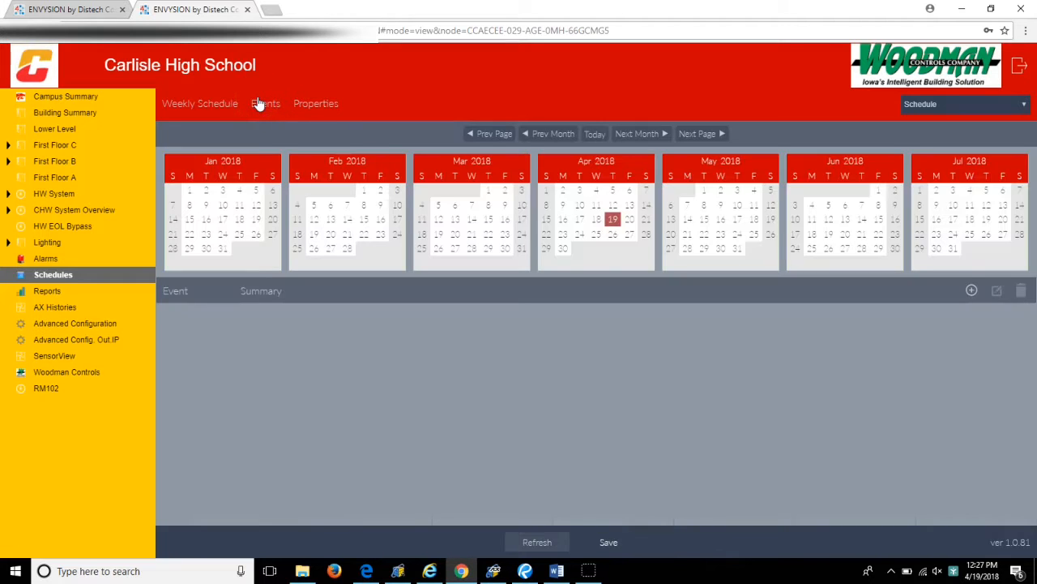
- Start a new special event named for the person's party and use the Date type
left_click(972, 292)
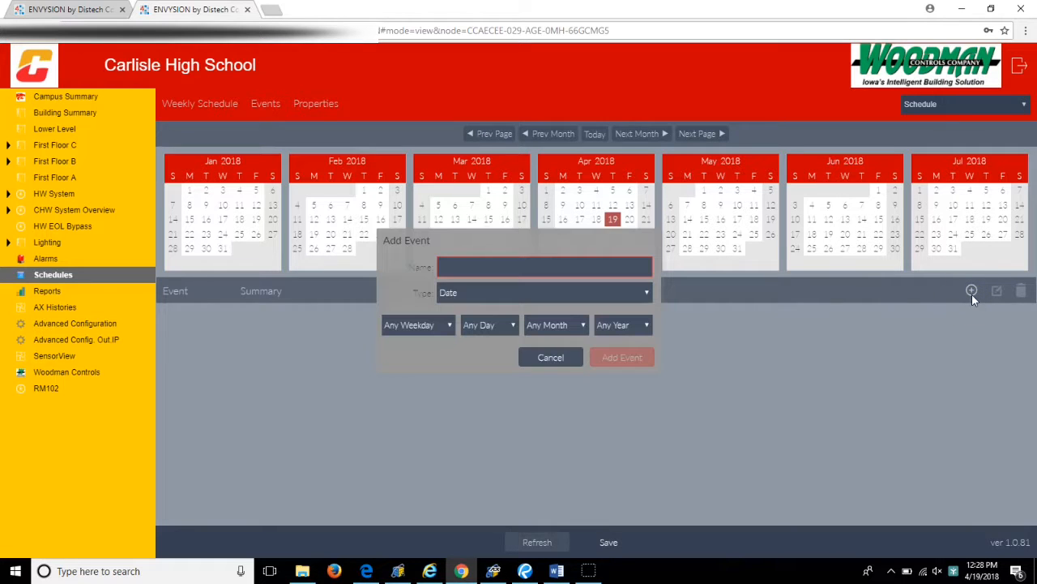
left_click(526, 265)
type("Jennie's Party")
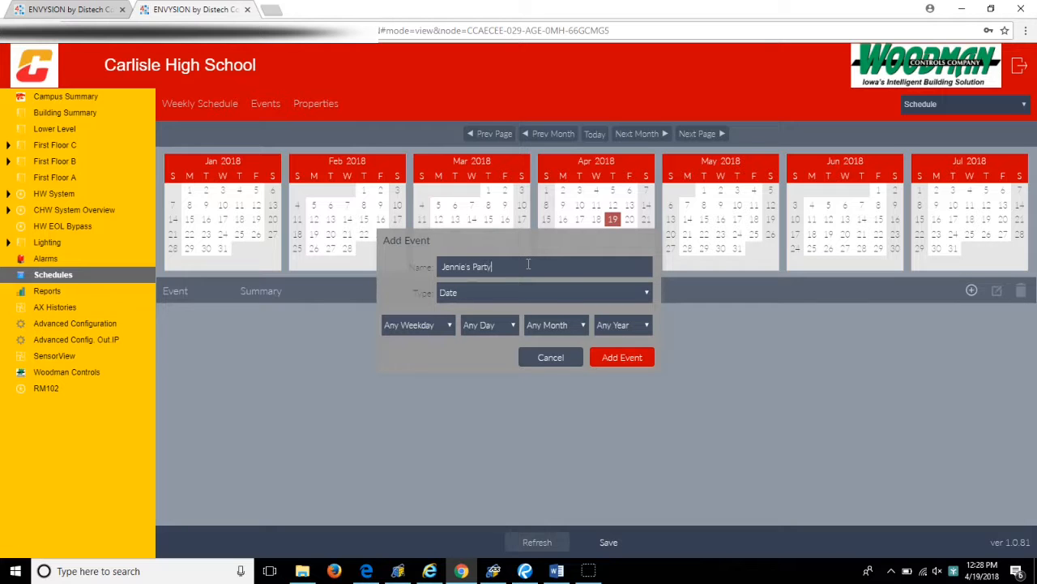
left_click(637, 298)
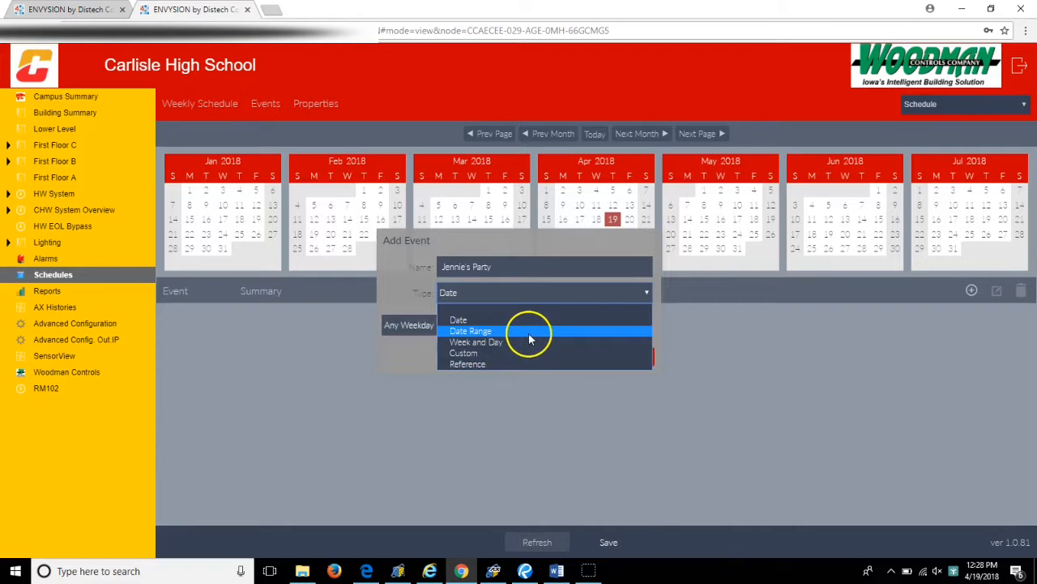
left_click(460, 320)
- Set the party event's date to 21 Apr 2018 and add the event to the schedule
left_click(452, 325)
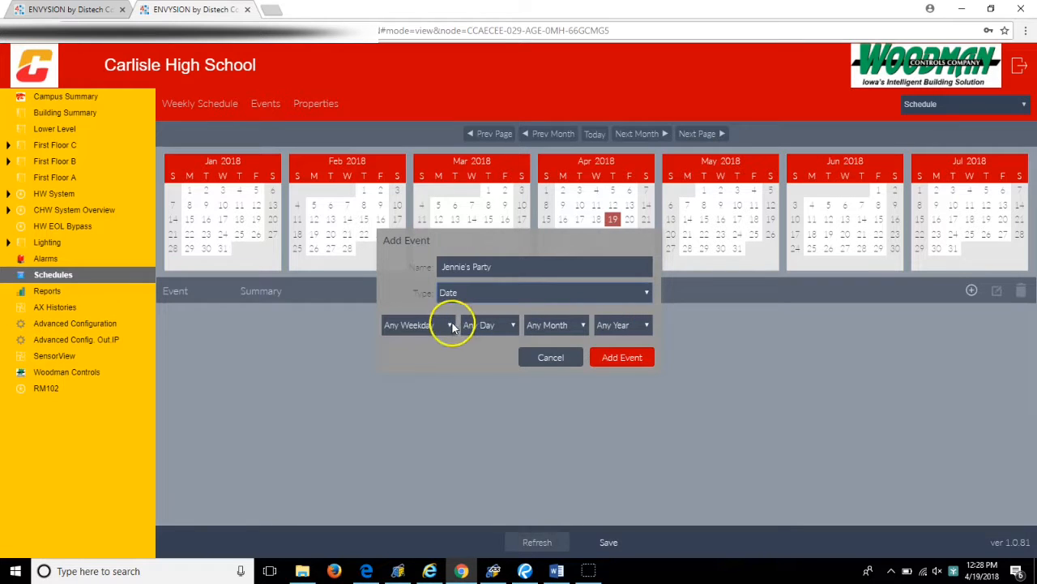
left_click(409, 364)
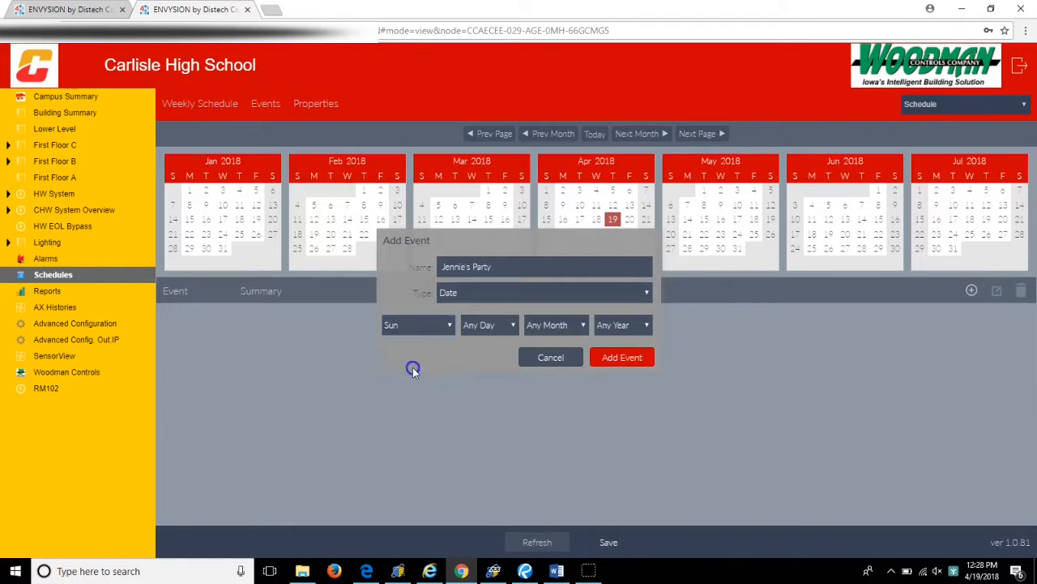
left_click(486, 324)
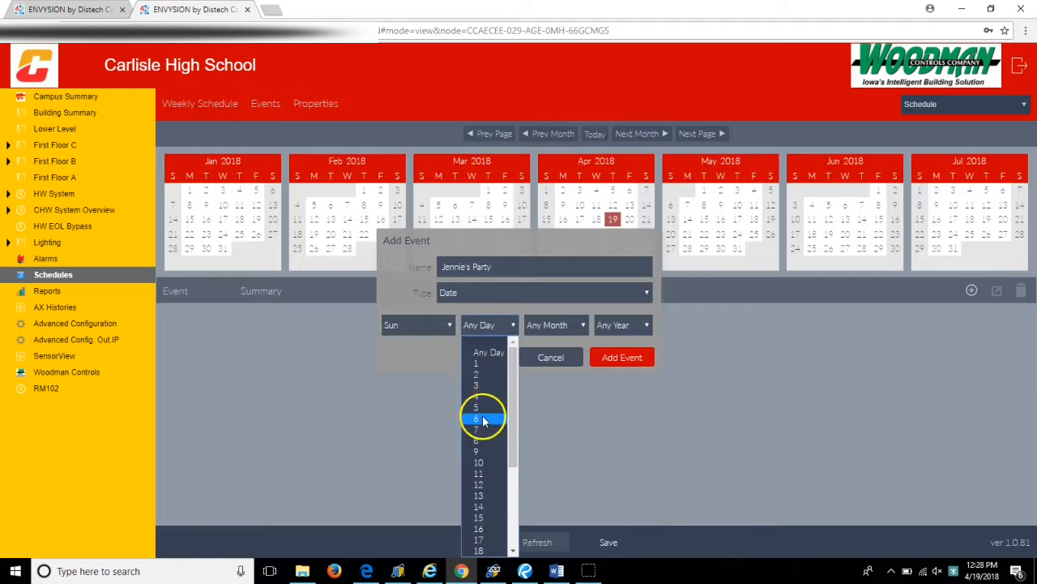
scroll(479, 495, "down", 4)
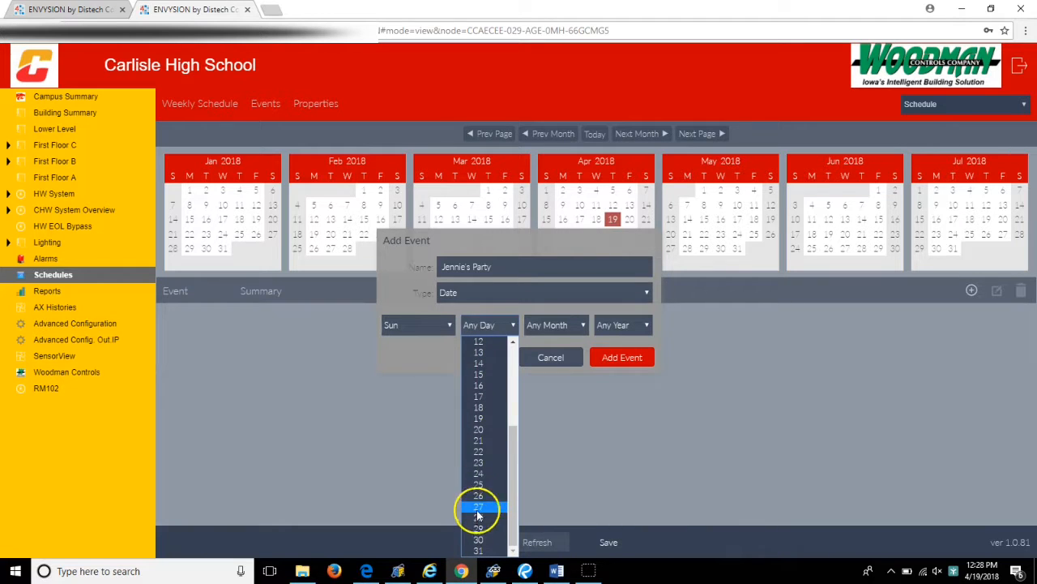
left_click(478, 440)
left_click(567, 331)
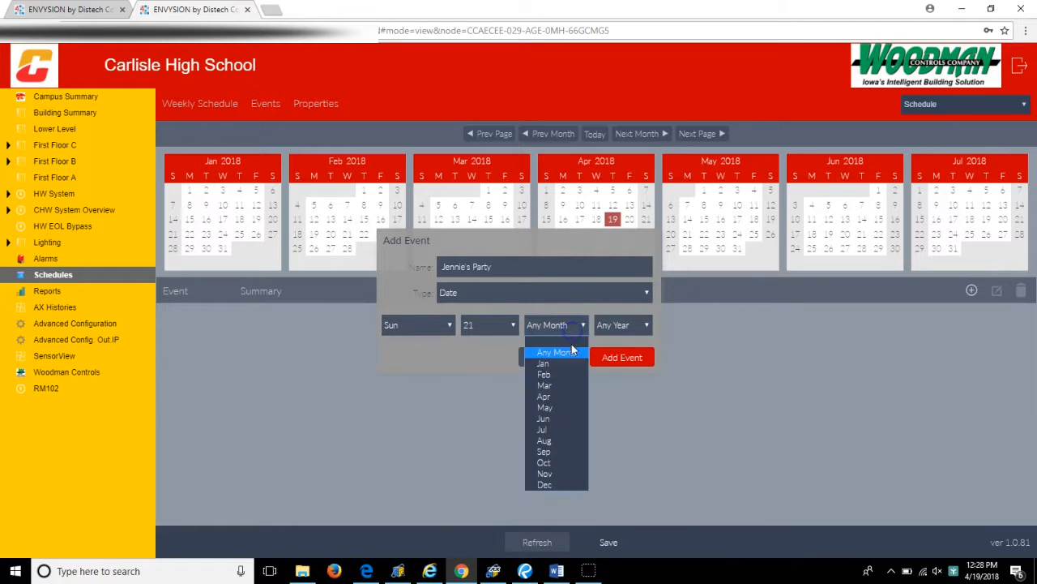
left_click(535, 397)
left_click(620, 324)
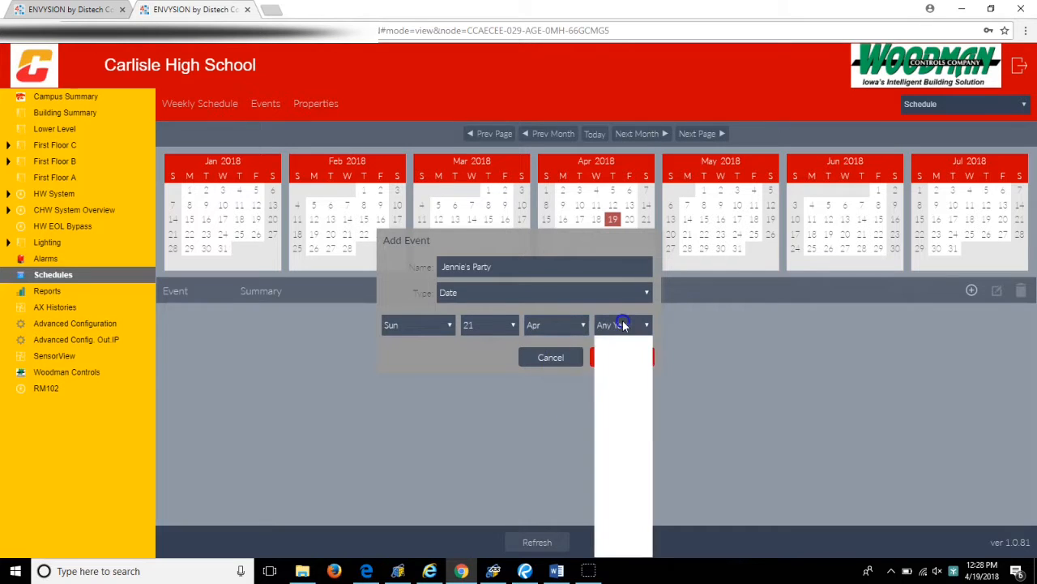
left_click(624, 358)
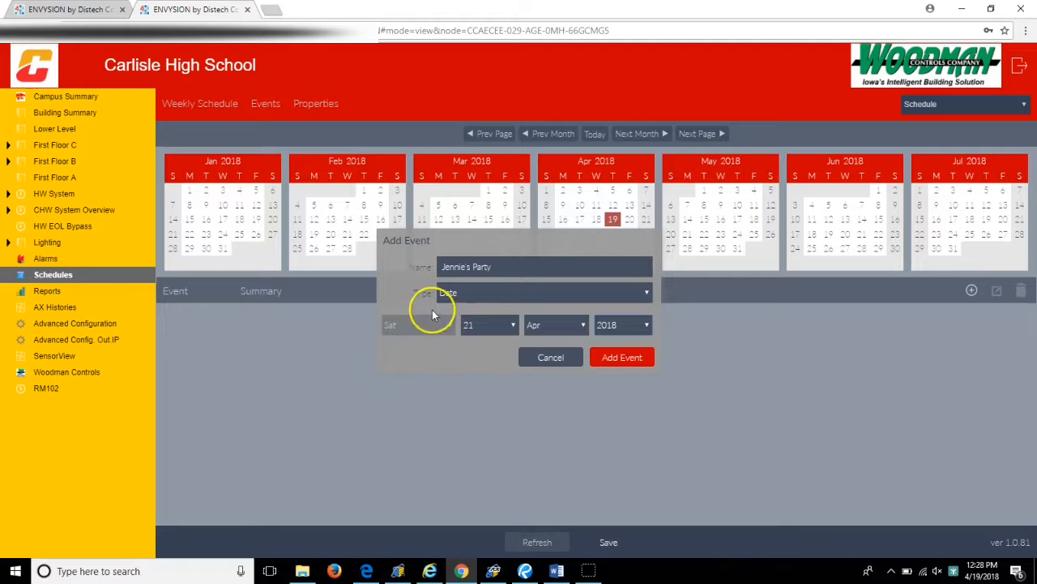
left_click(621, 358)
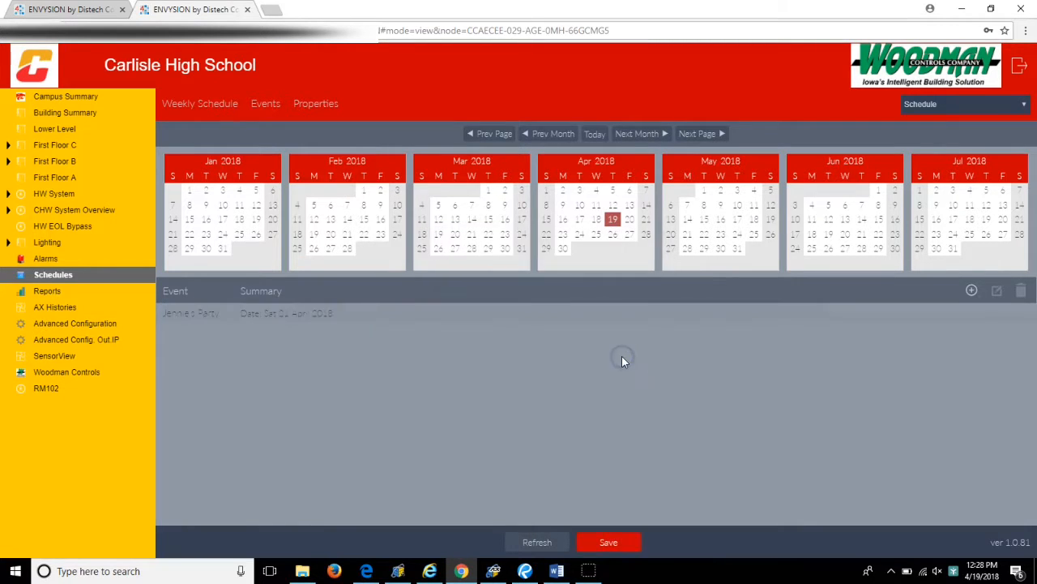
- Give the party event a Null time block from 3:00 AM to 9:00 AM and save the schedule
left_click(208, 315)
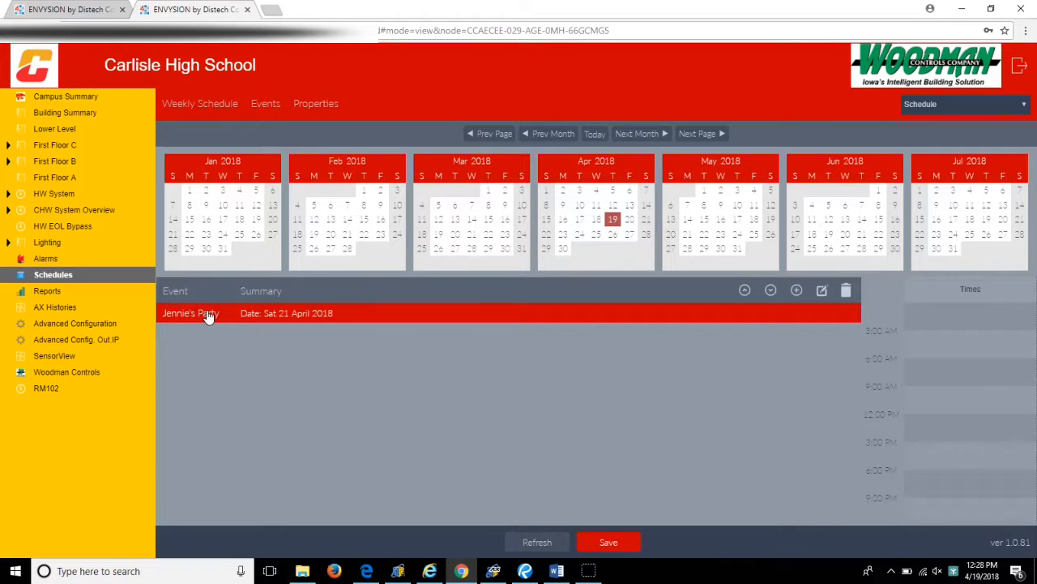
left_click(204, 314)
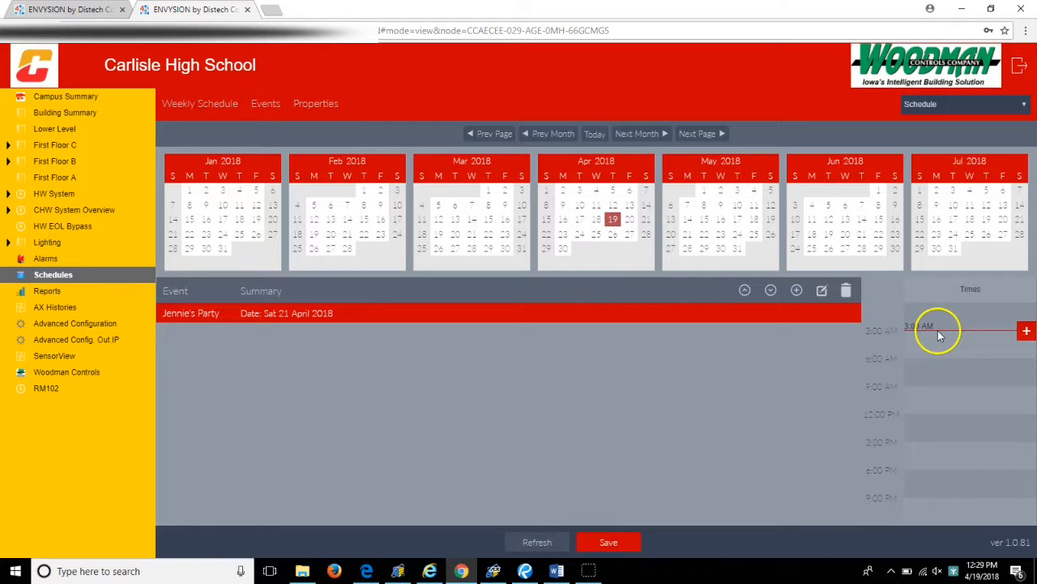
left_click(1026, 331)
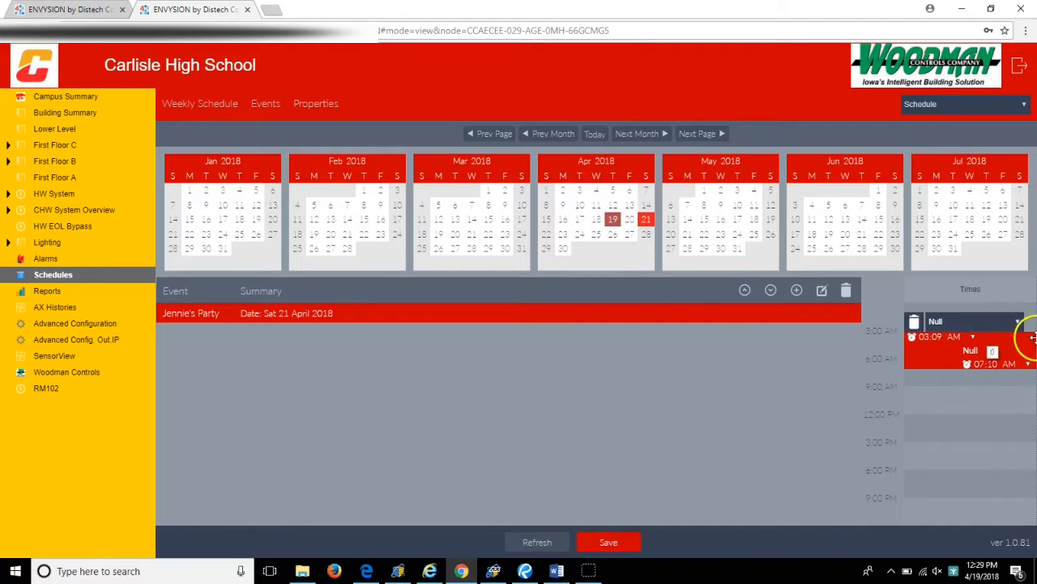
left_click_drag(1017, 340, 1009, 340)
left_click_drag(922, 365, 920, 383)
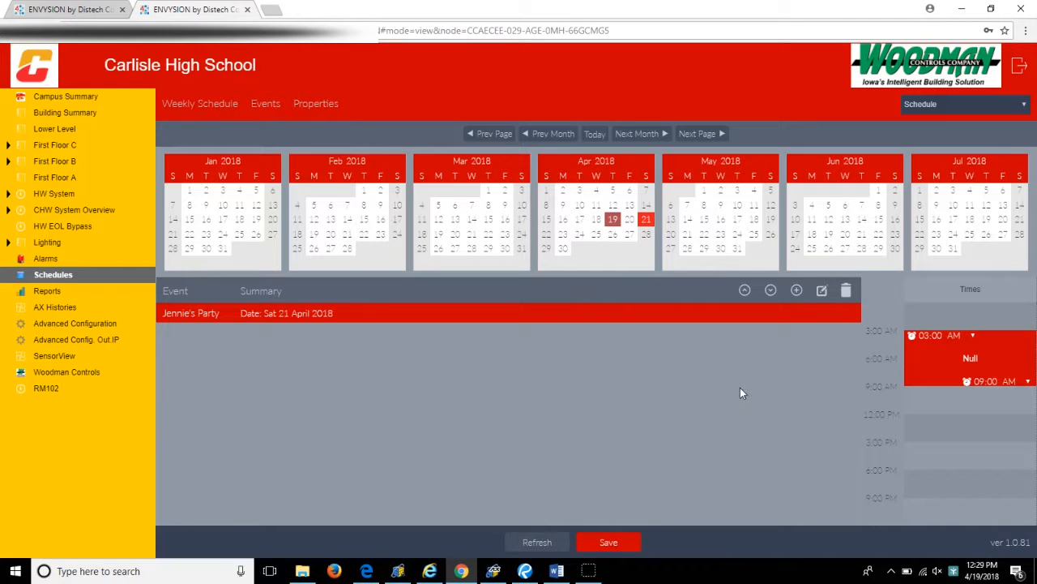
left_click(621, 549)
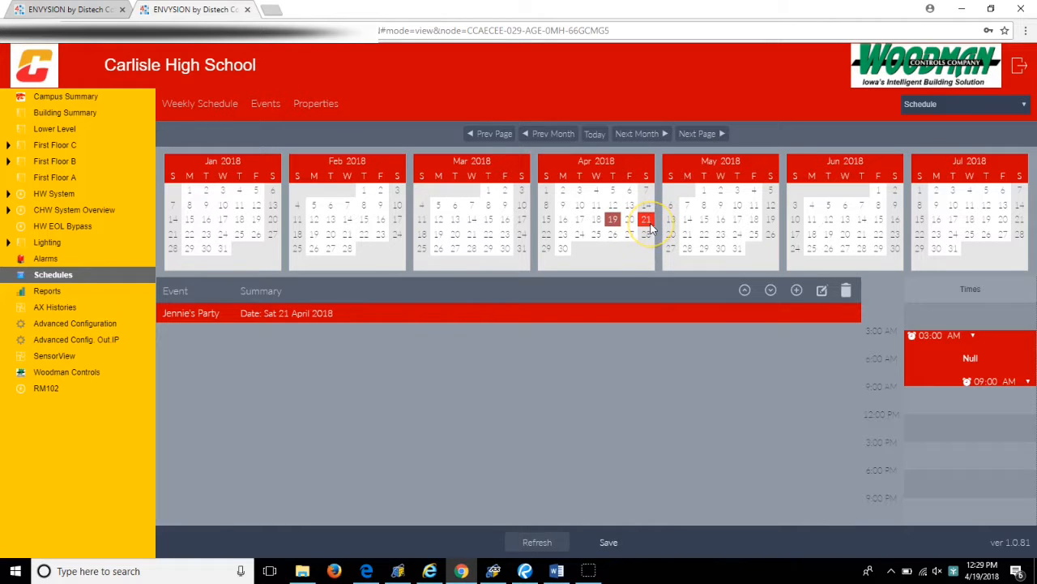
- Review the weekly schedule, and open Schedule from the Drivers' Schedules folder in Advanced Config. Out.IP
left_click(203, 106)
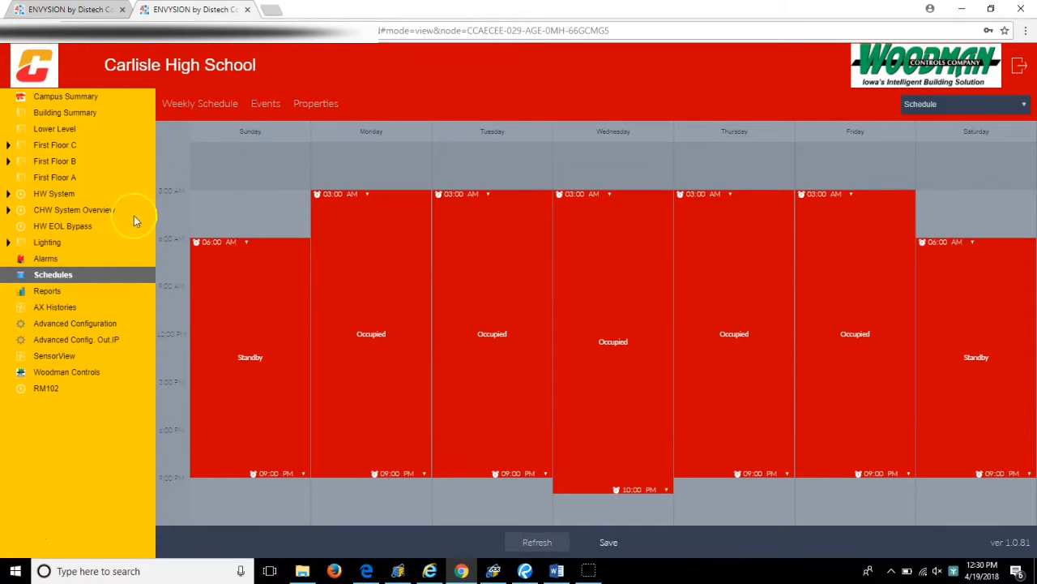
left_click(94, 341)
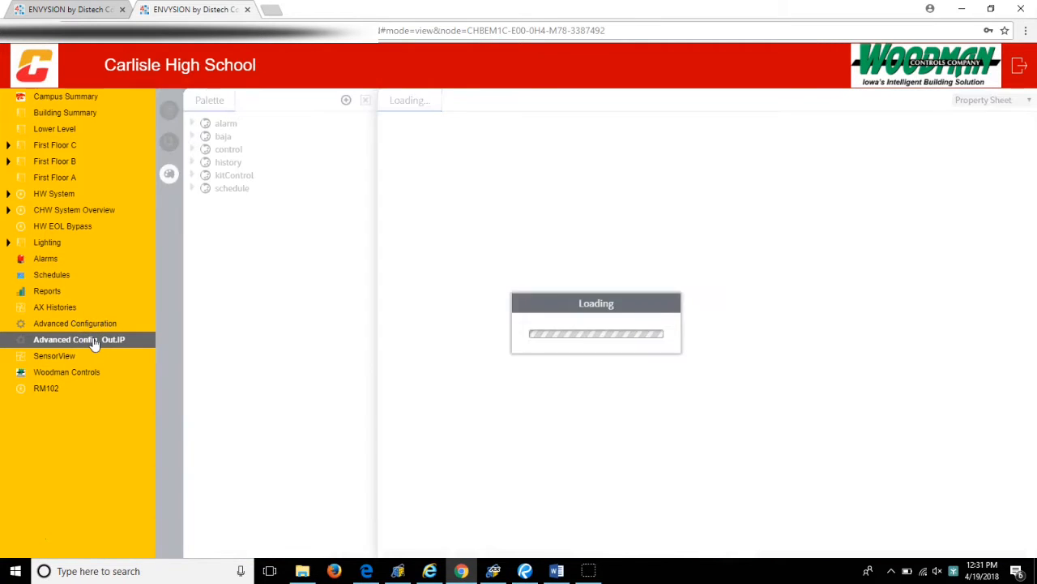
left_click(394, 240)
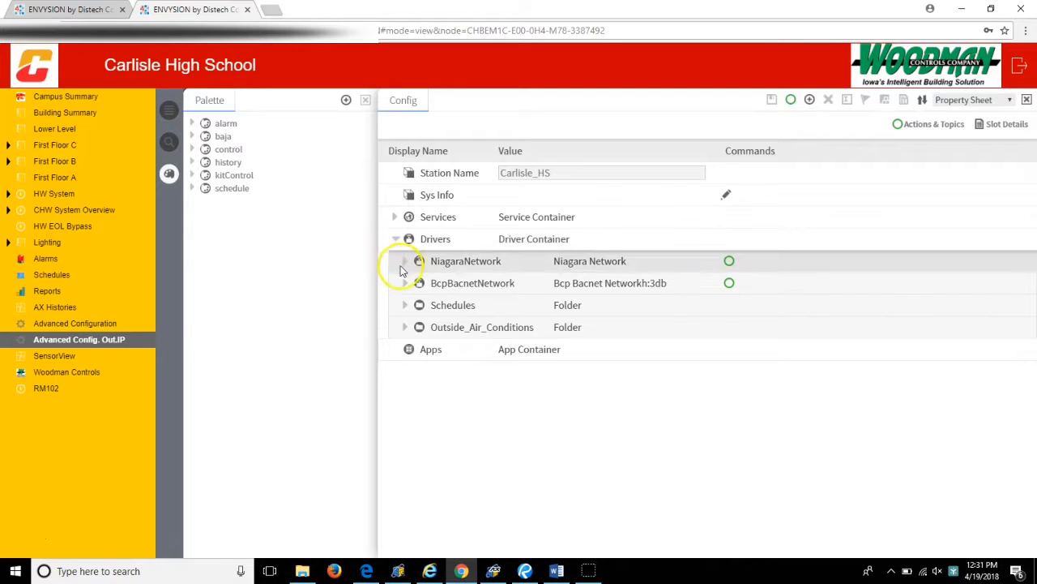
left_click(404, 308)
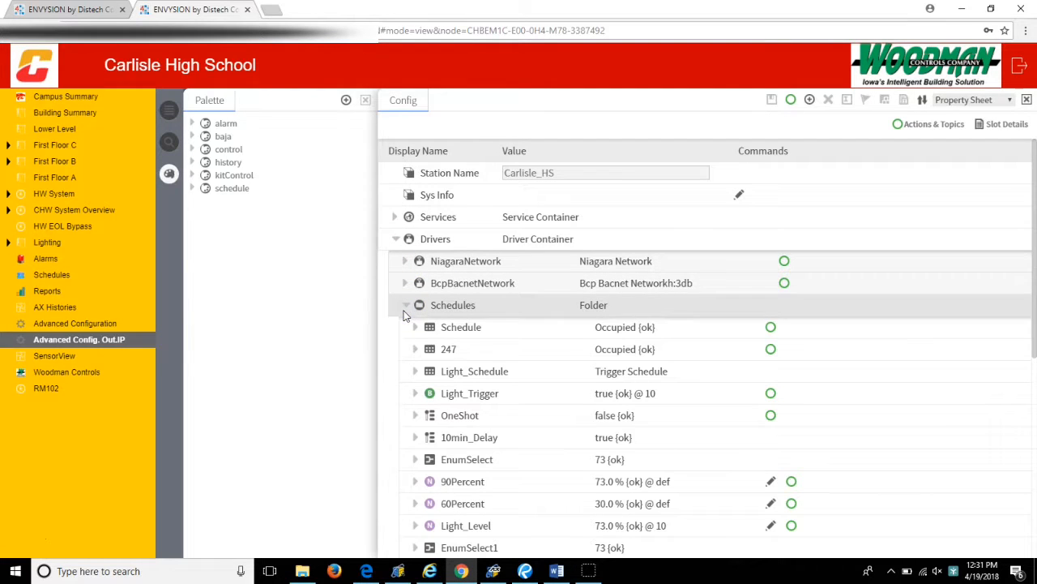
left_click(465, 329)
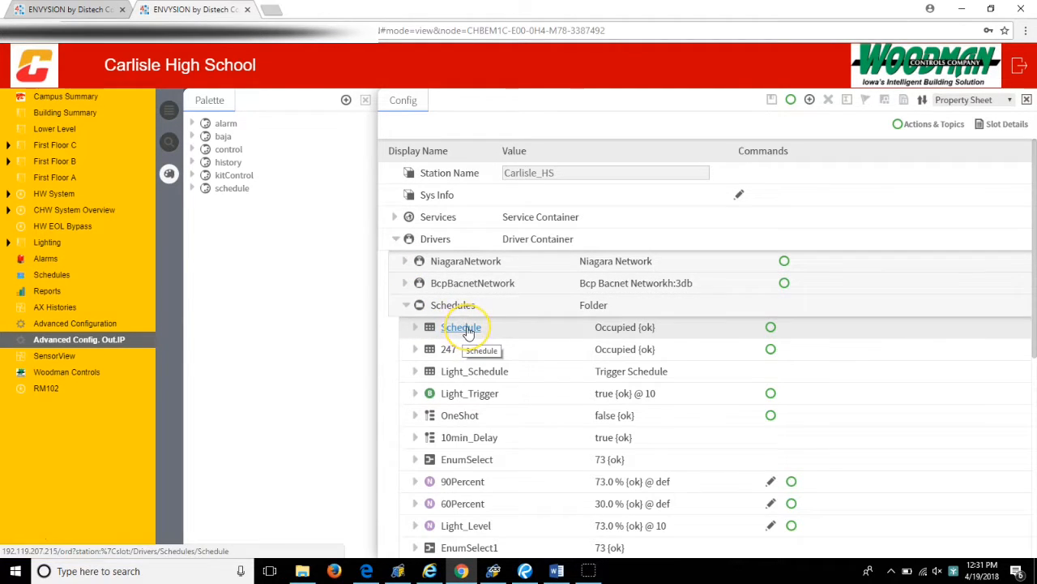
left_click(468, 330)
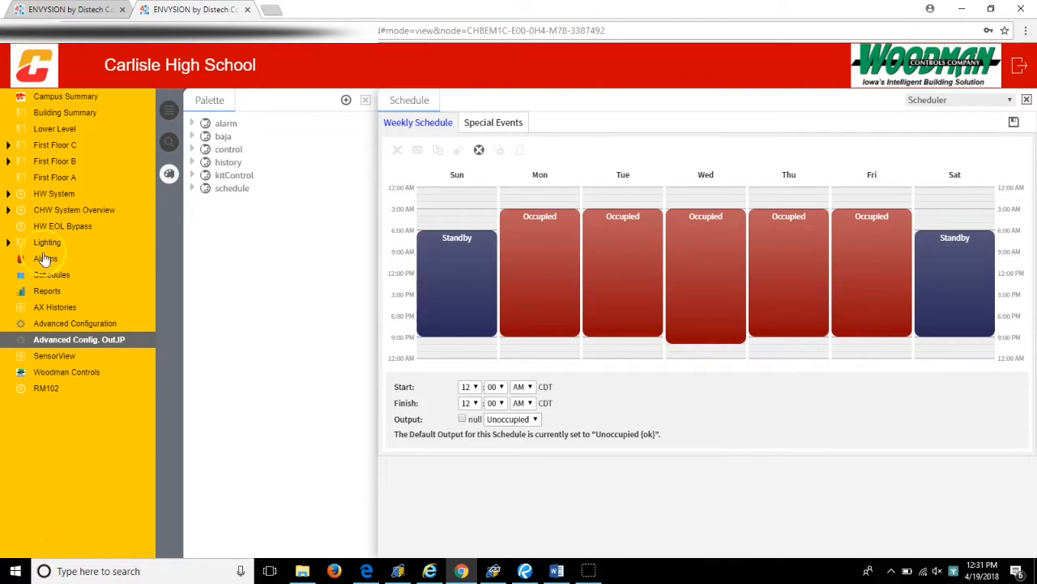
- Shorten Wednesday's Occupied period to finish at 9:00 PM, and show the available actions for the empty early Sunday slot
left_click(706, 278)
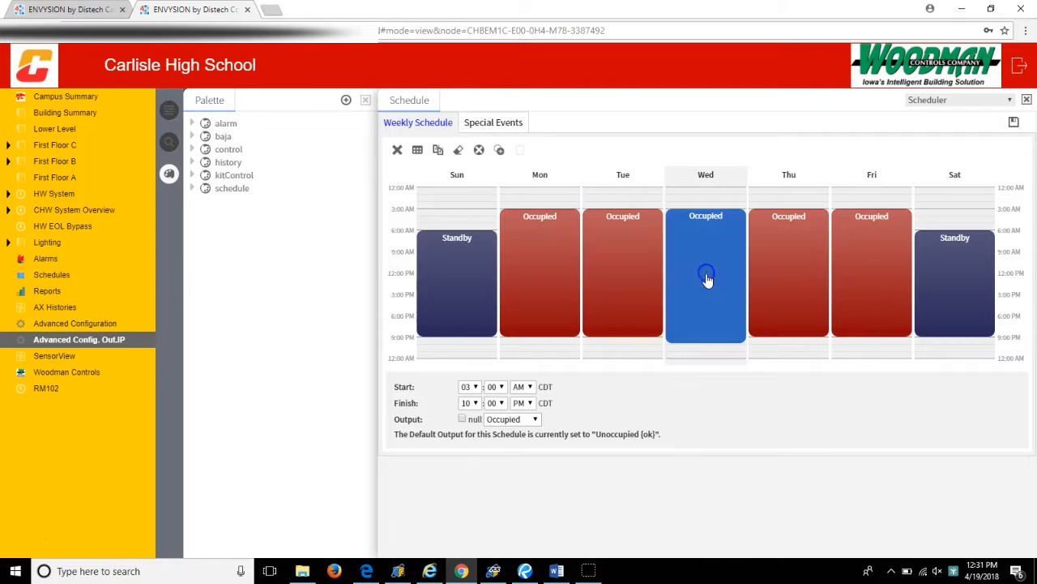
left_click_drag(711, 341, 711, 338)
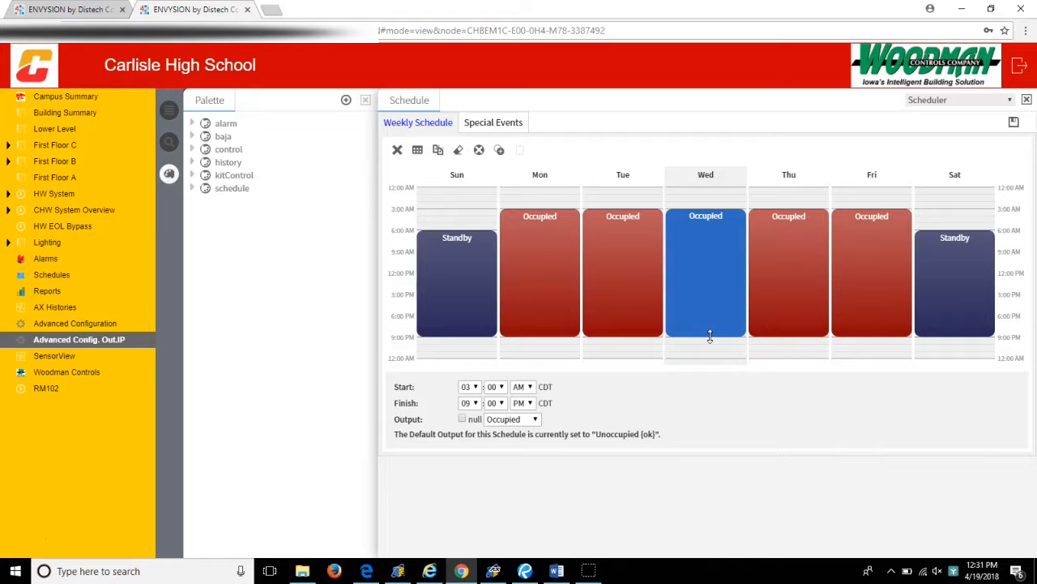
left_click(462, 201)
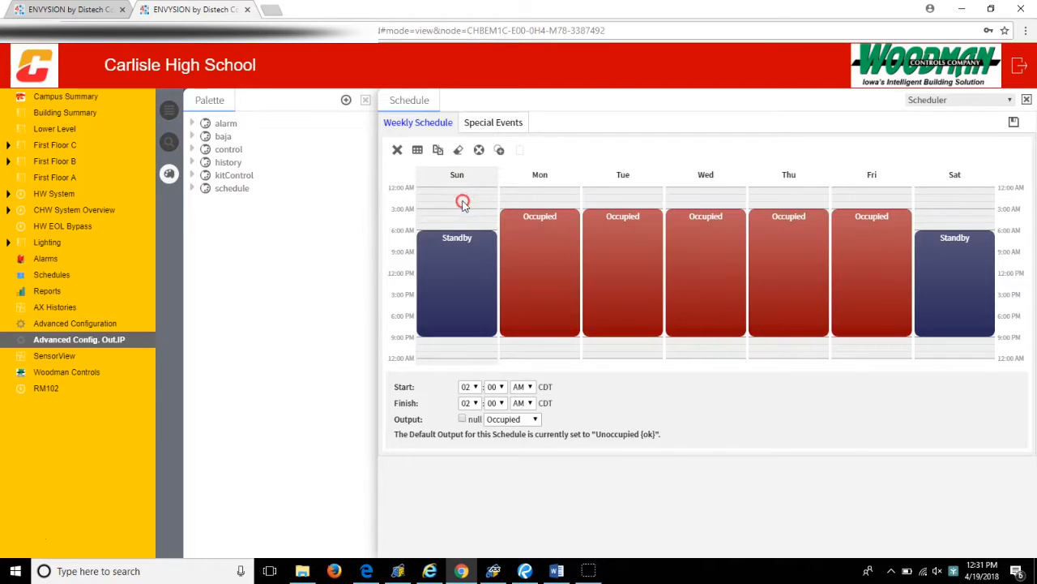
right_click(463, 205)
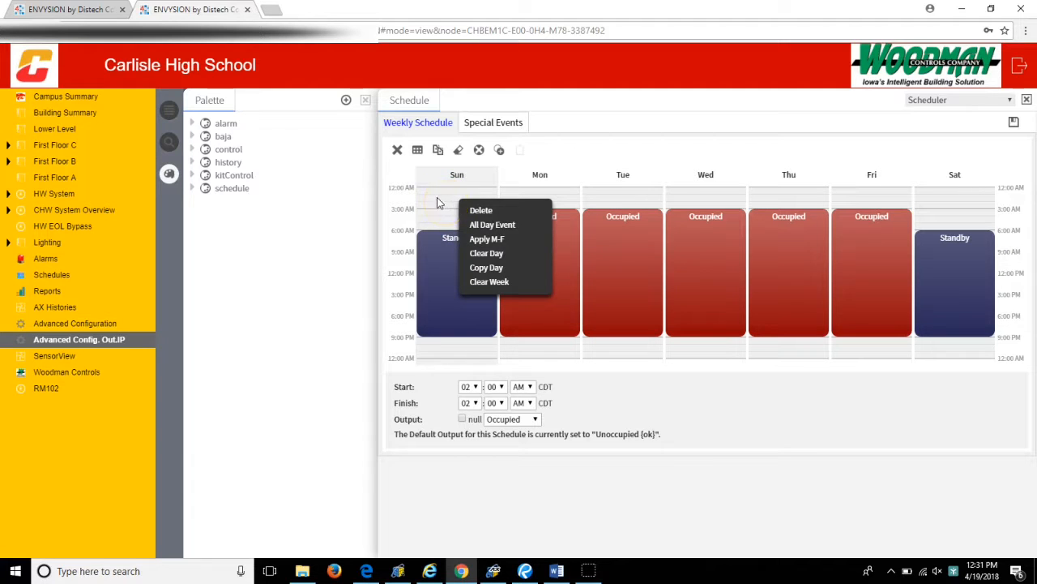
- Delete the party event from the schedule's special events and save the schedule
left_click(497, 122)
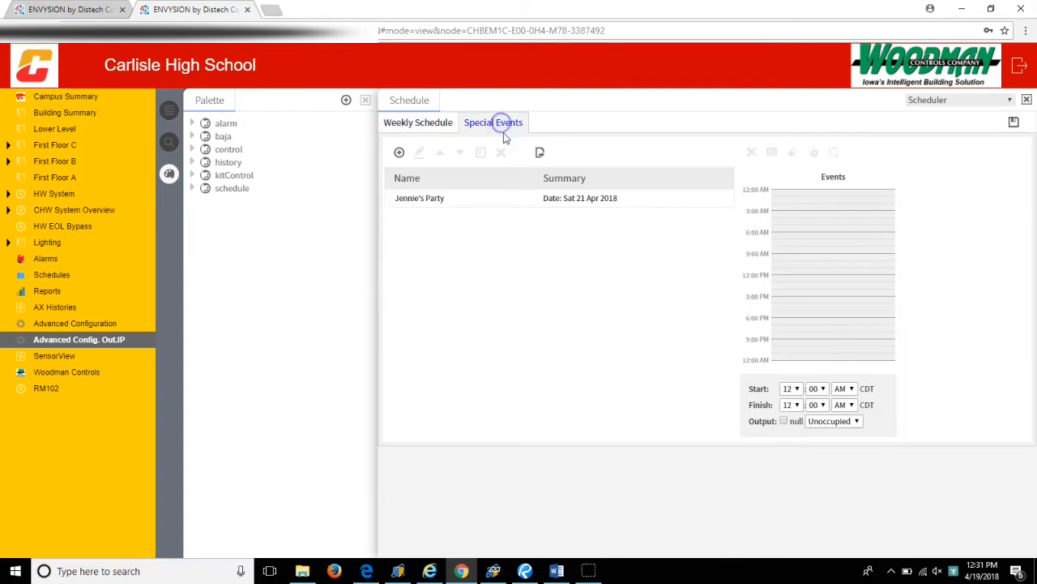
left_click(431, 201)
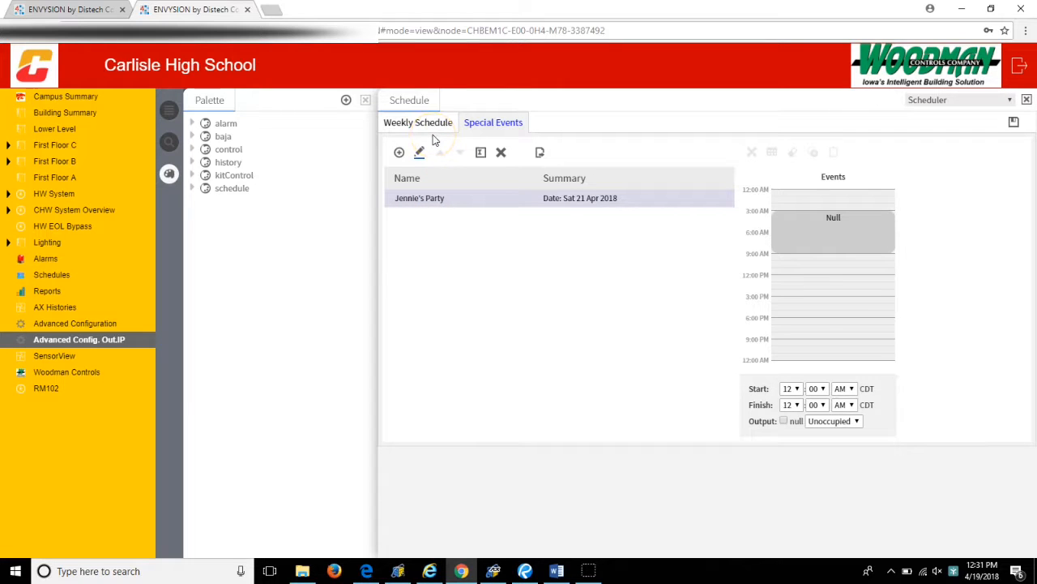
right_click(415, 202)
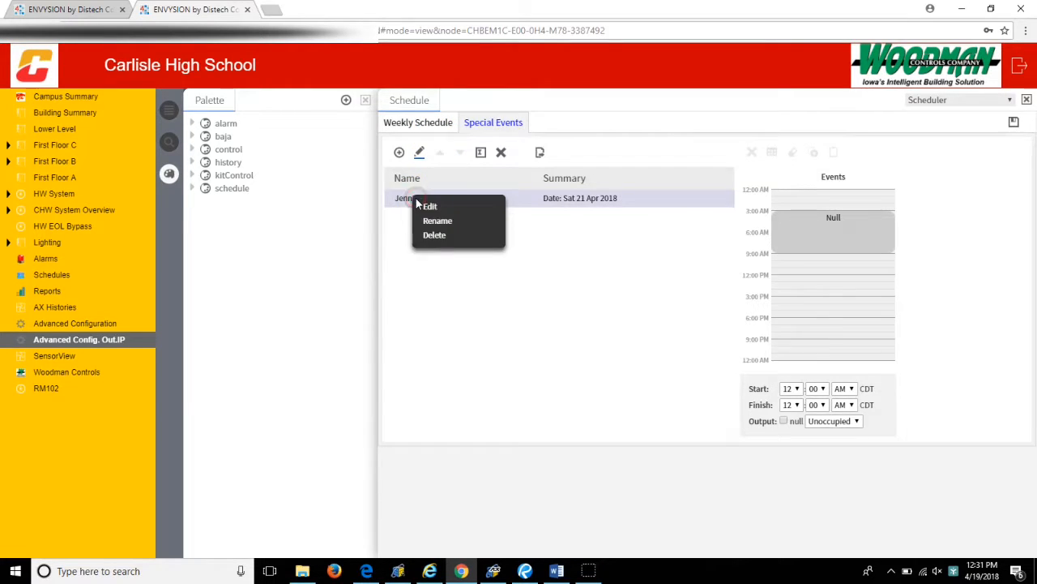
left_click(450, 241)
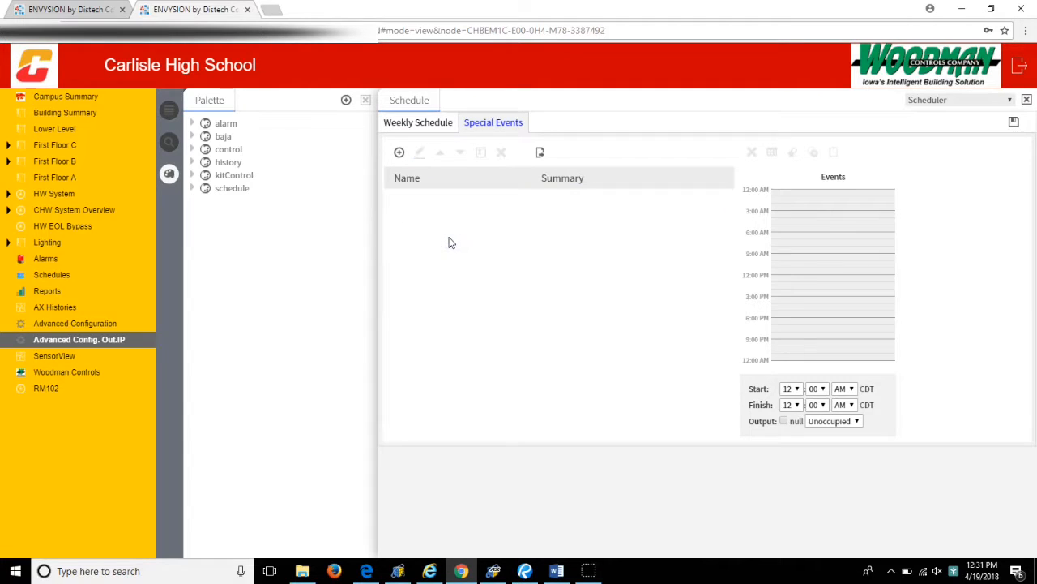
left_click(420, 123)
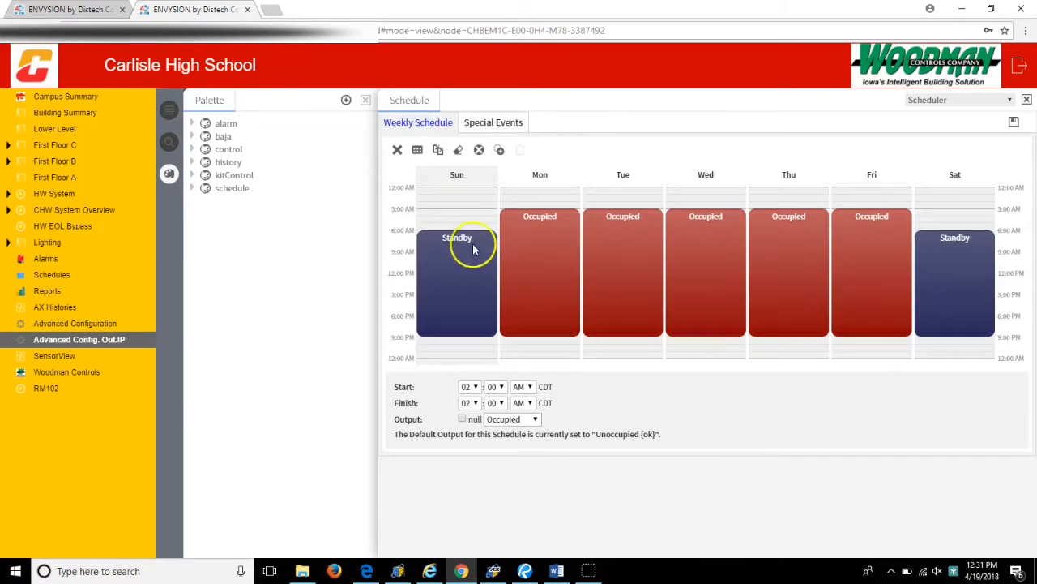
left_click(1014, 124)
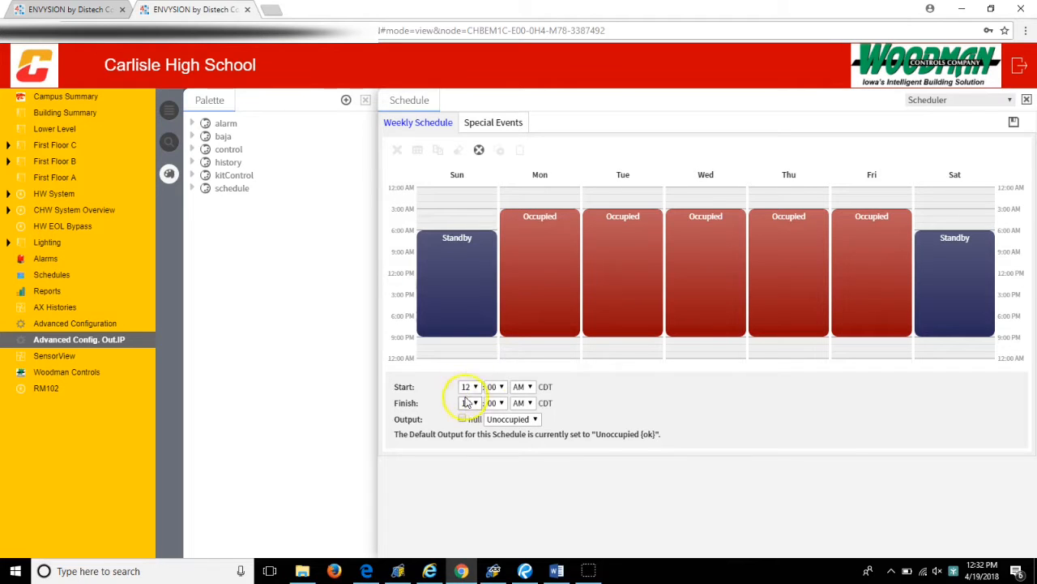
- Set the start time of Monday's Occupied period to 03:04 AM
left_click(540, 308)
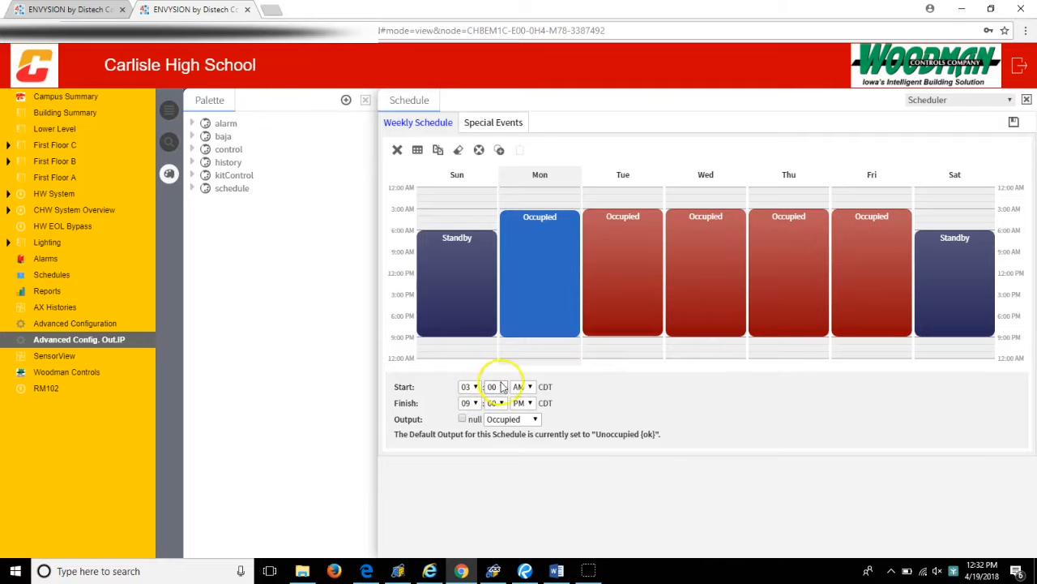
left_click(468, 386)
left_click(470, 387)
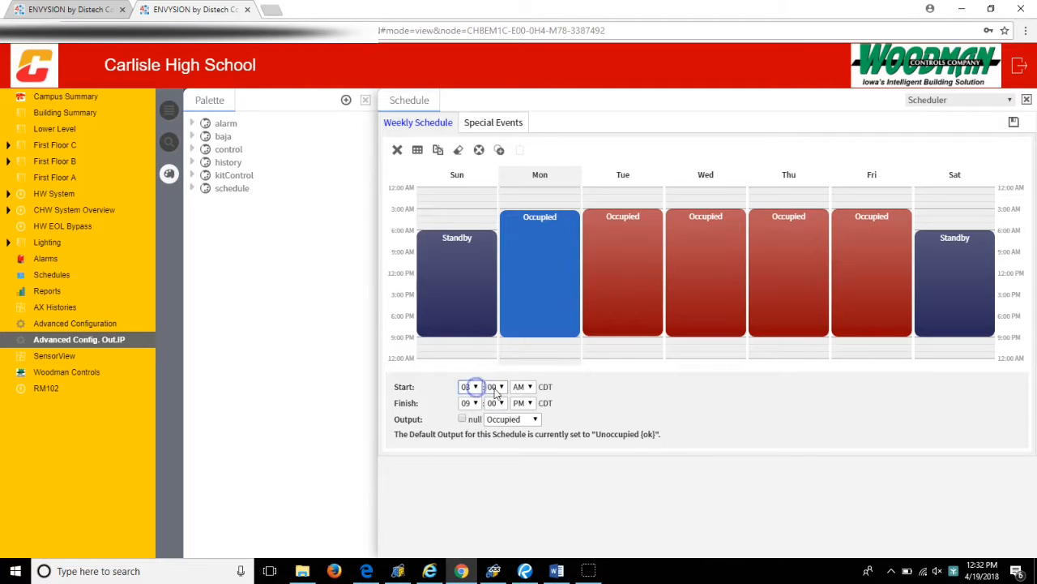
left_click(495, 388)
left_click(487, 200)
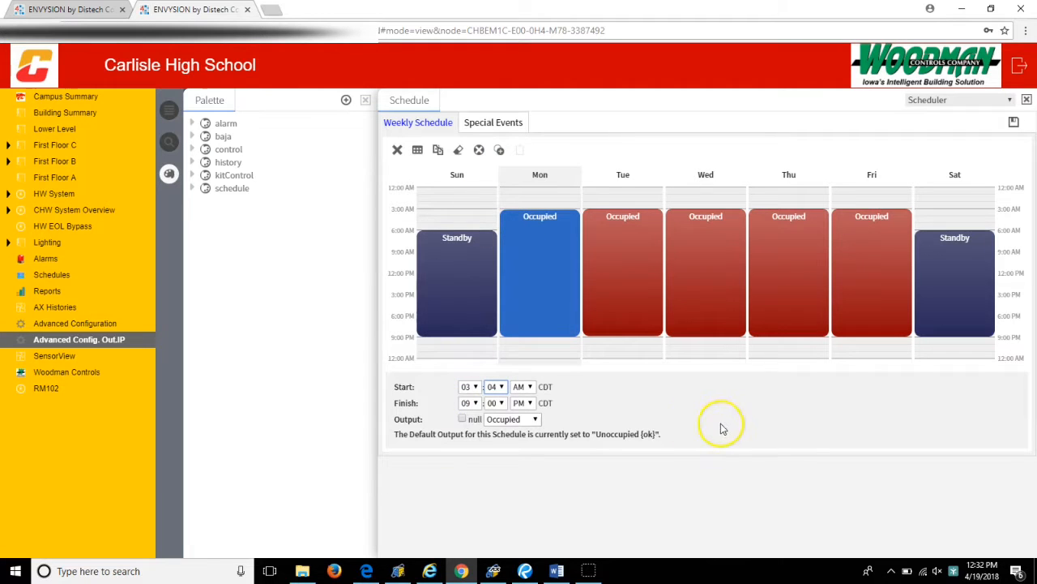
- Set the start time of Monday's Occupied period to 03:00 AM and save the schedule
left_click(496, 386)
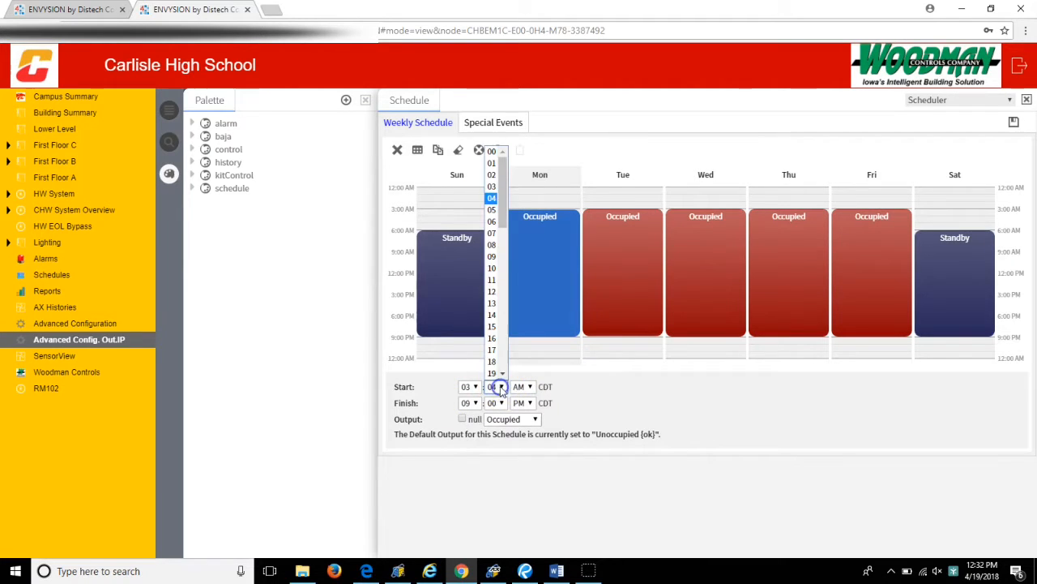
left_click(493, 152)
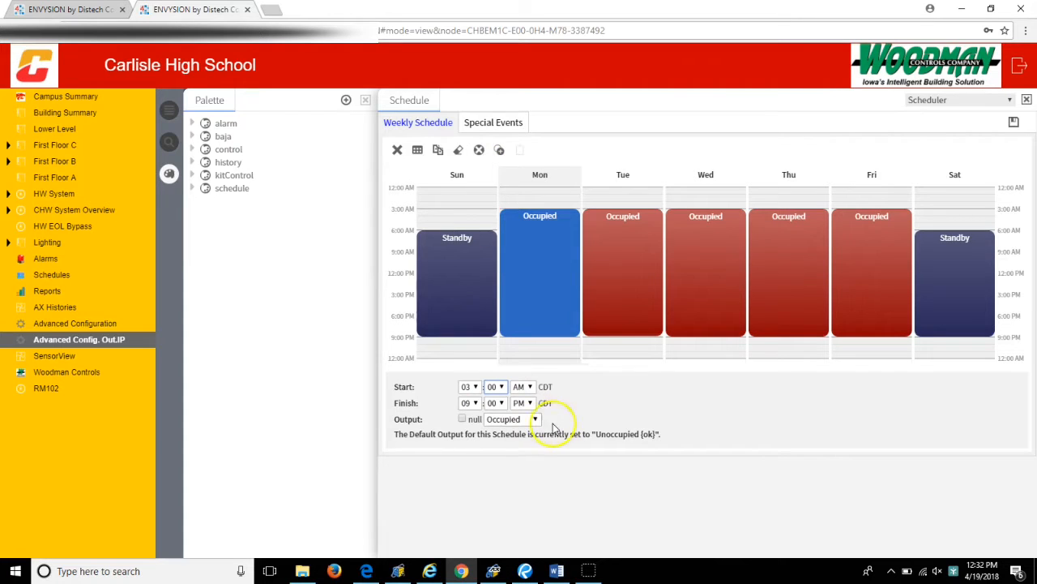
left_click(1014, 124)
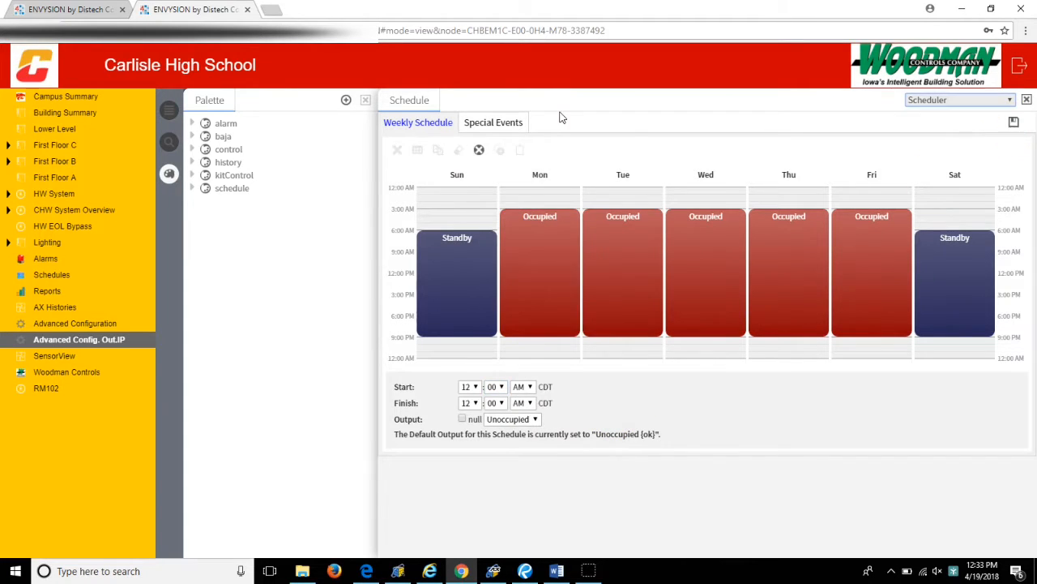
- Show the weekly schedule on the Schedules page, and switch to the Light_Schedule_130_Dismissal schedule
left_click(65, 276)
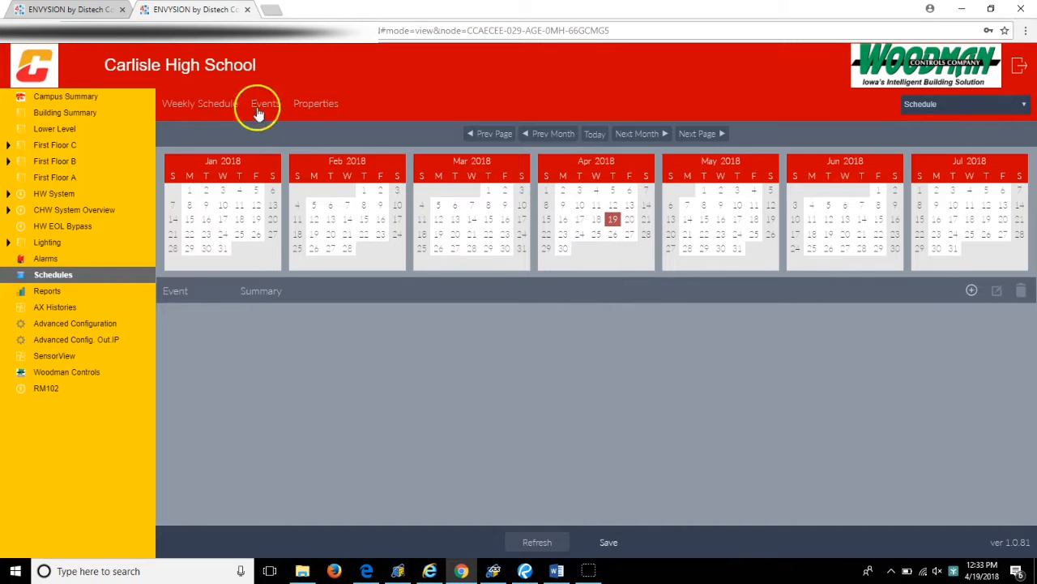
left_click(179, 110)
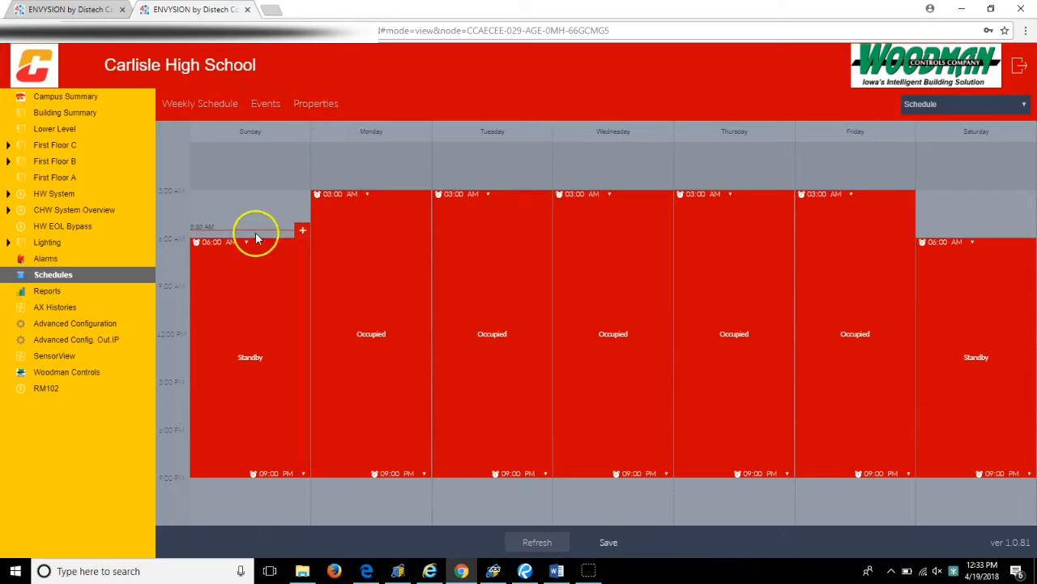
left_click(1022, 106)
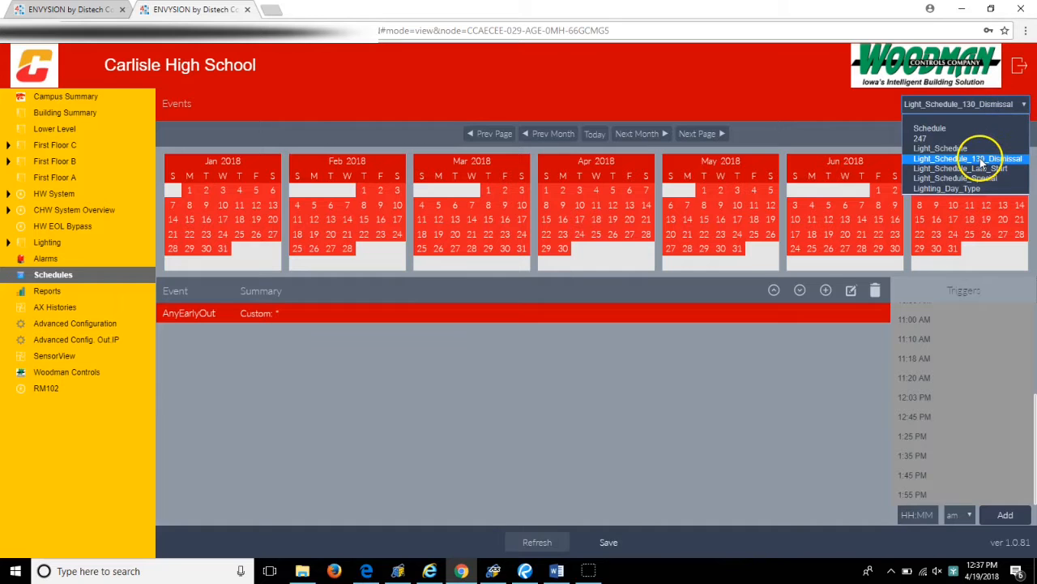
left_click(982, 157)
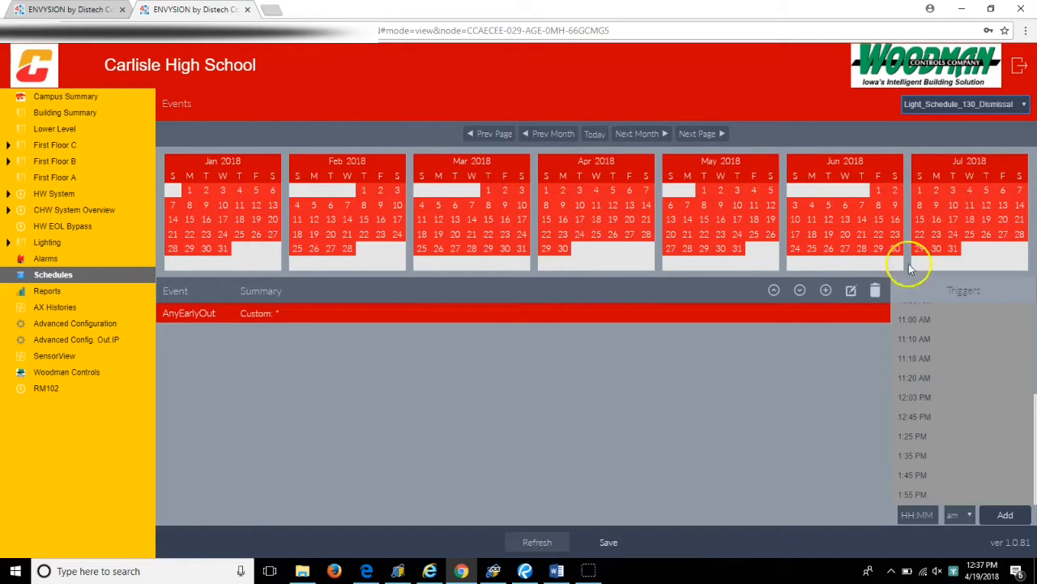
- Examine the AnyEarlyOut event's date settings without changing them, and look through its list of trigger times
left_click(320, 317)
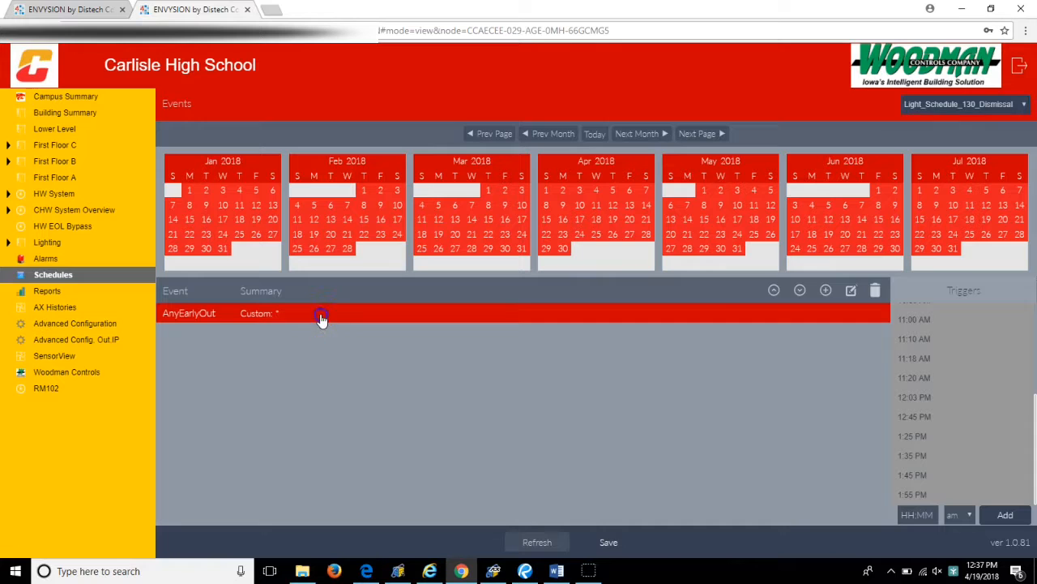
left_click(493, 313)
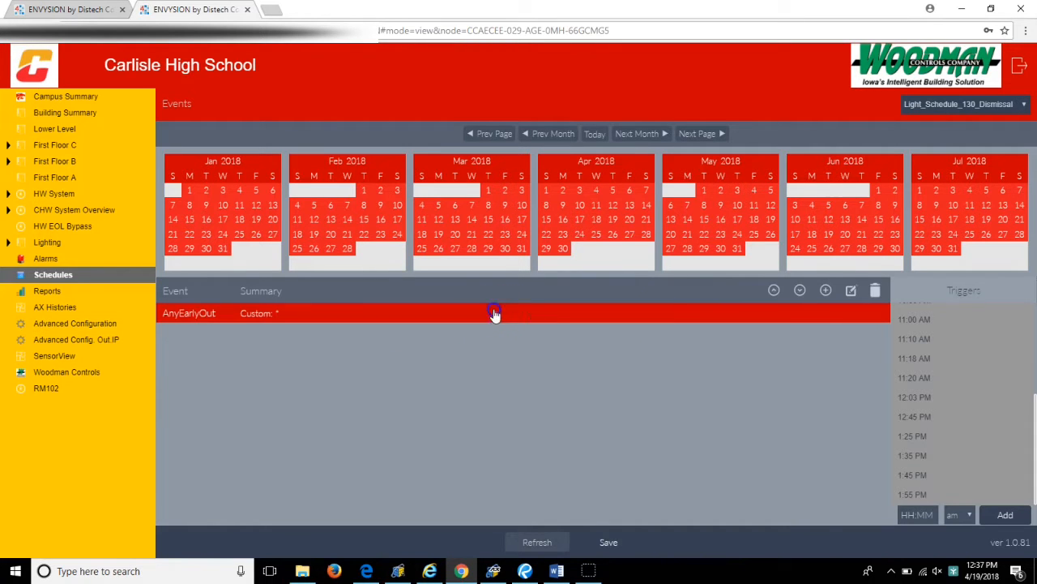
left_click(851, 291)
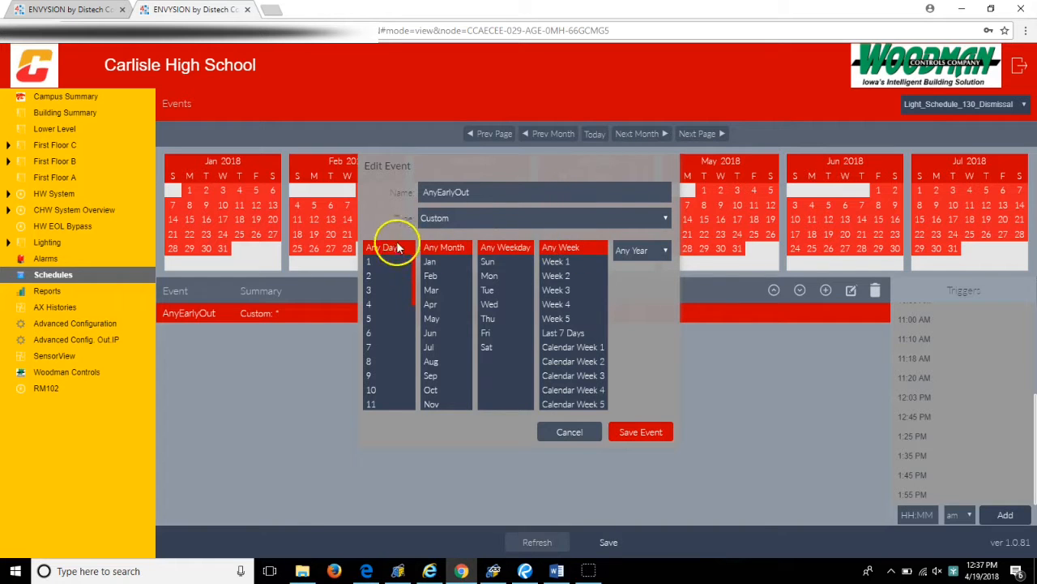
left_click(571, 431)
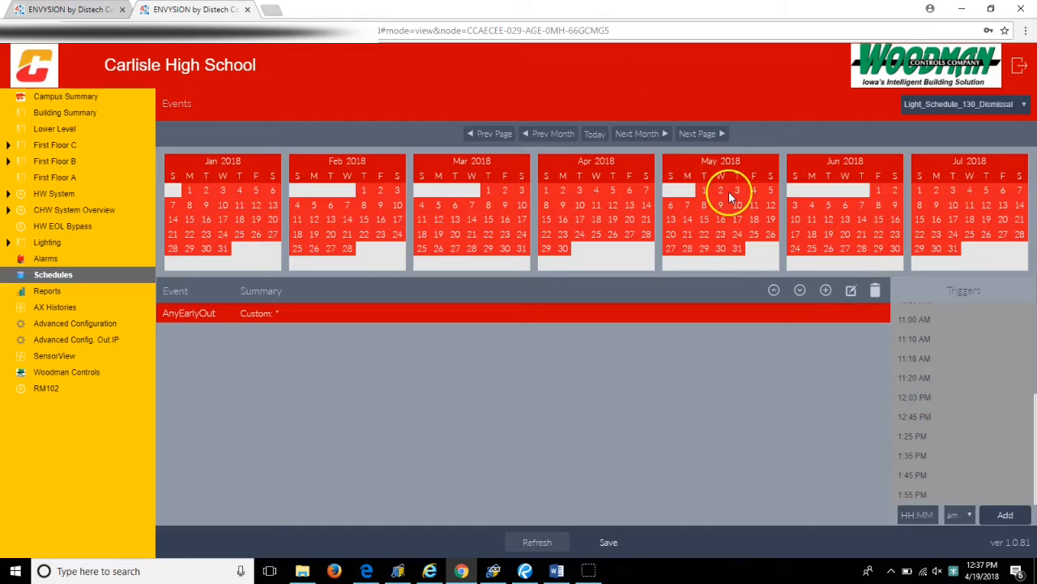
scroll(964, 428, "up", 5)
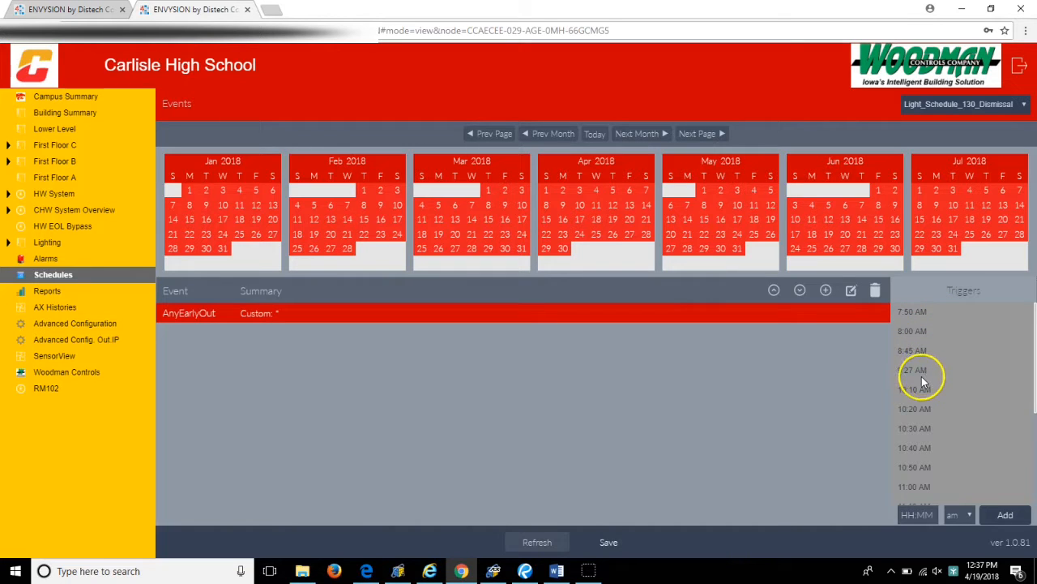
scroll(940, 433, "down", 3)
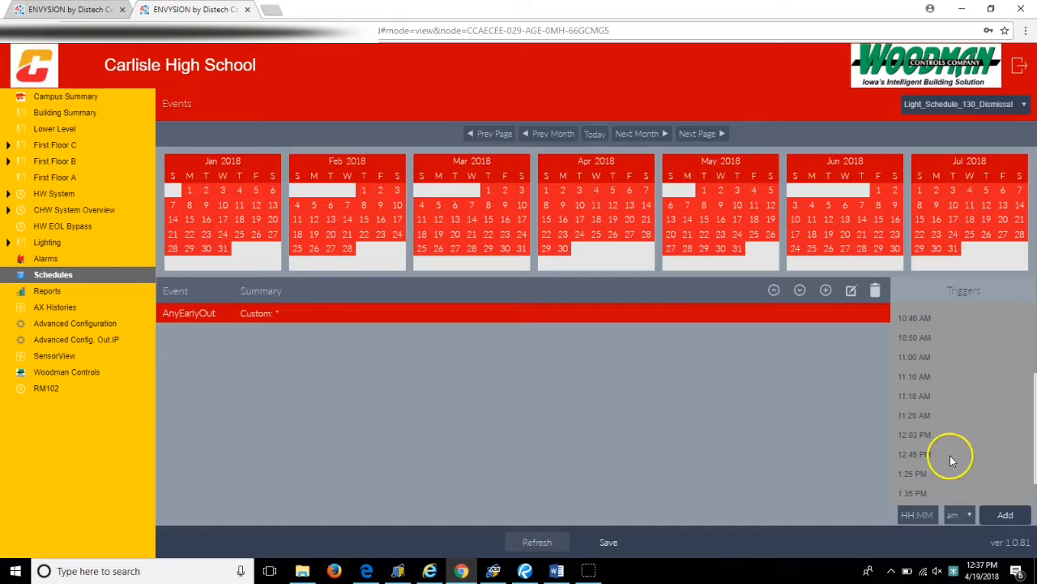
scroll(951, 459, "down", 1)
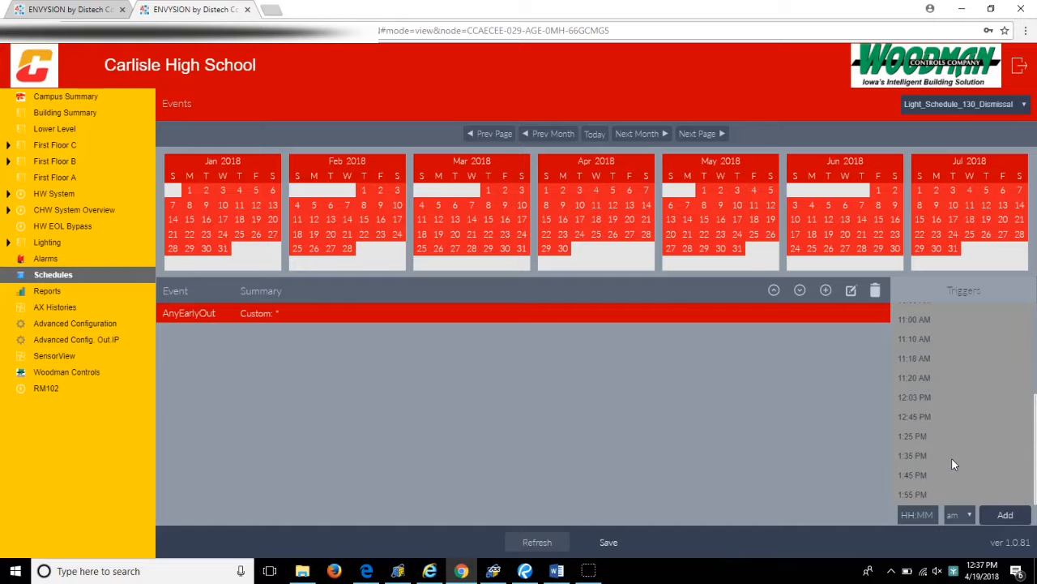
- Add an 08:08 am trigger to the AnyEarlyOut event
left_click(1003, 515)
type("08:08")
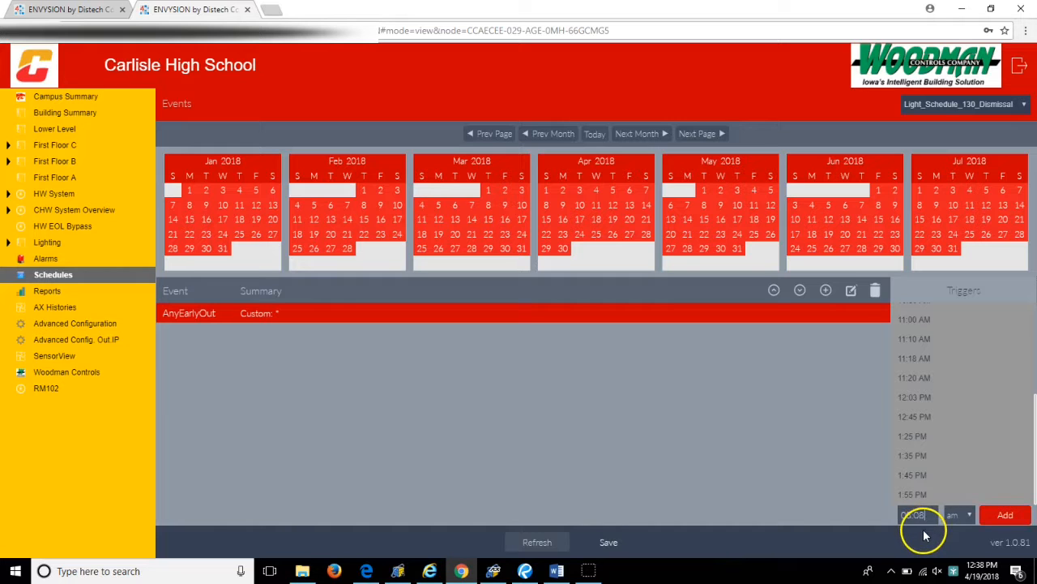
left_click(1005, 514)
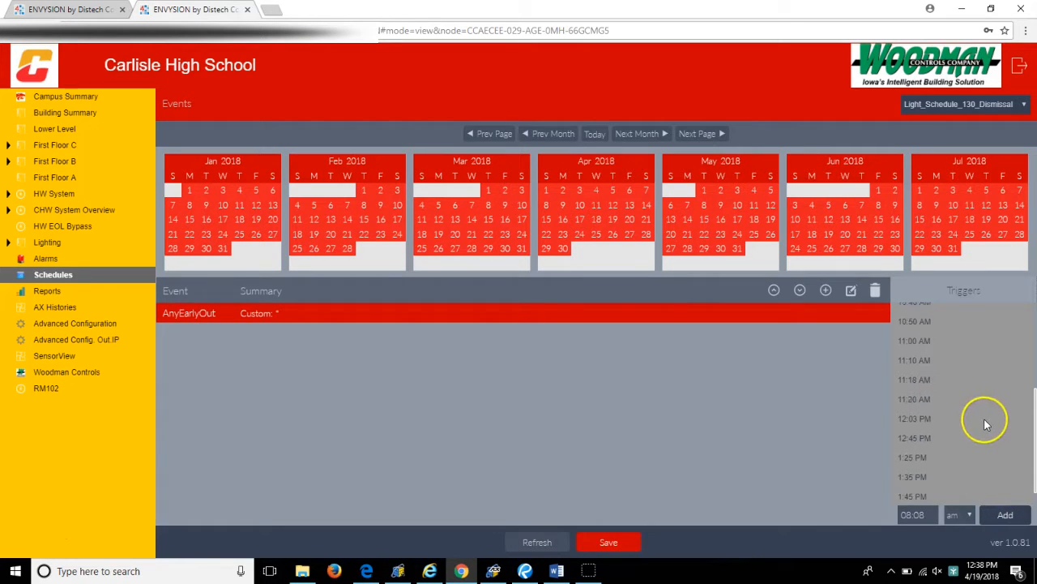
- Delete the 8:08 AM trigger from the AnyEarlyOut event's triggers
scroll(984, 417, "up", 3)
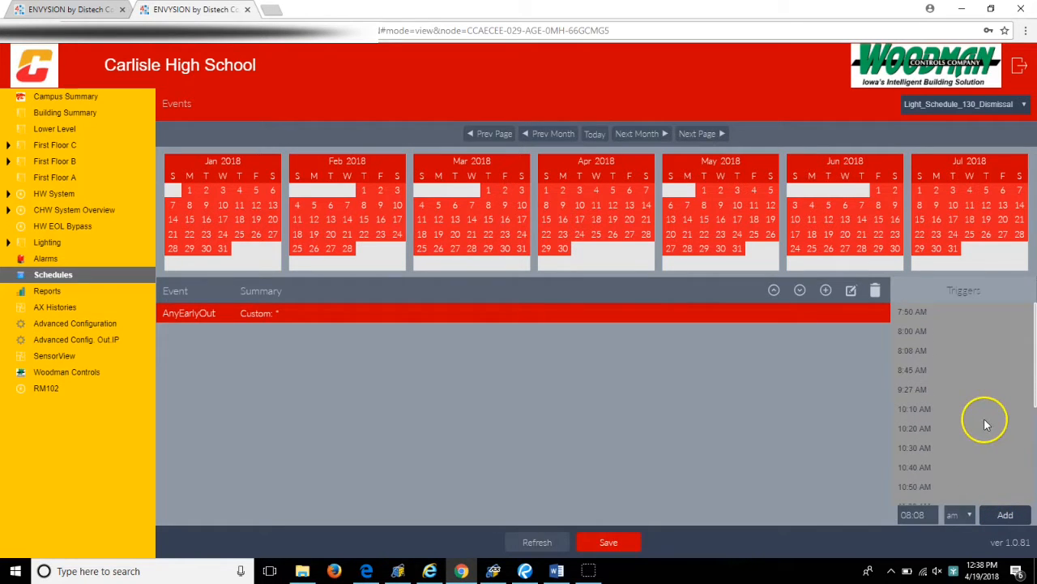
left_click(916, 355)
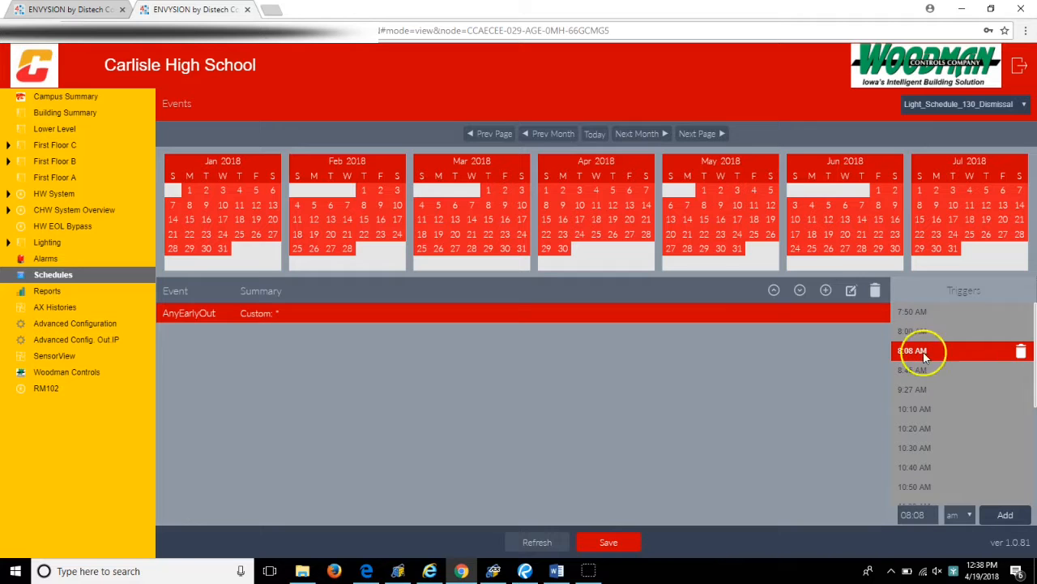
left_click(1021, 354)
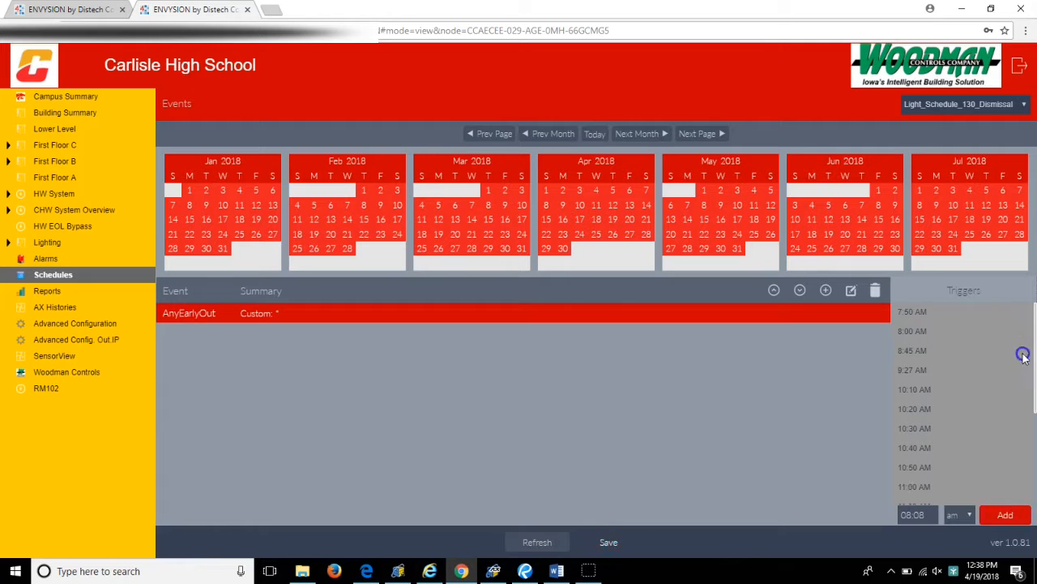